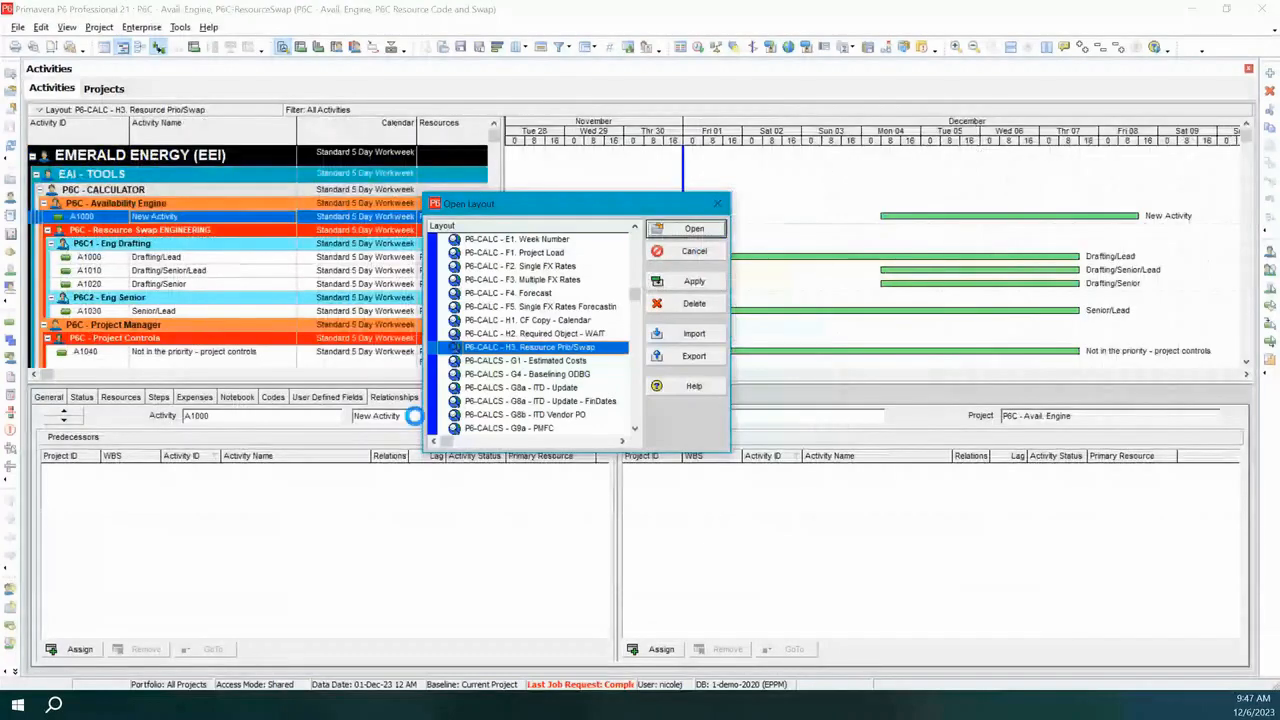
# - Open the layout P6-CALC - H3. Resource Prio/Swap and widen the activity table to reveal the resource columns
pyautogui.click(694, 228)
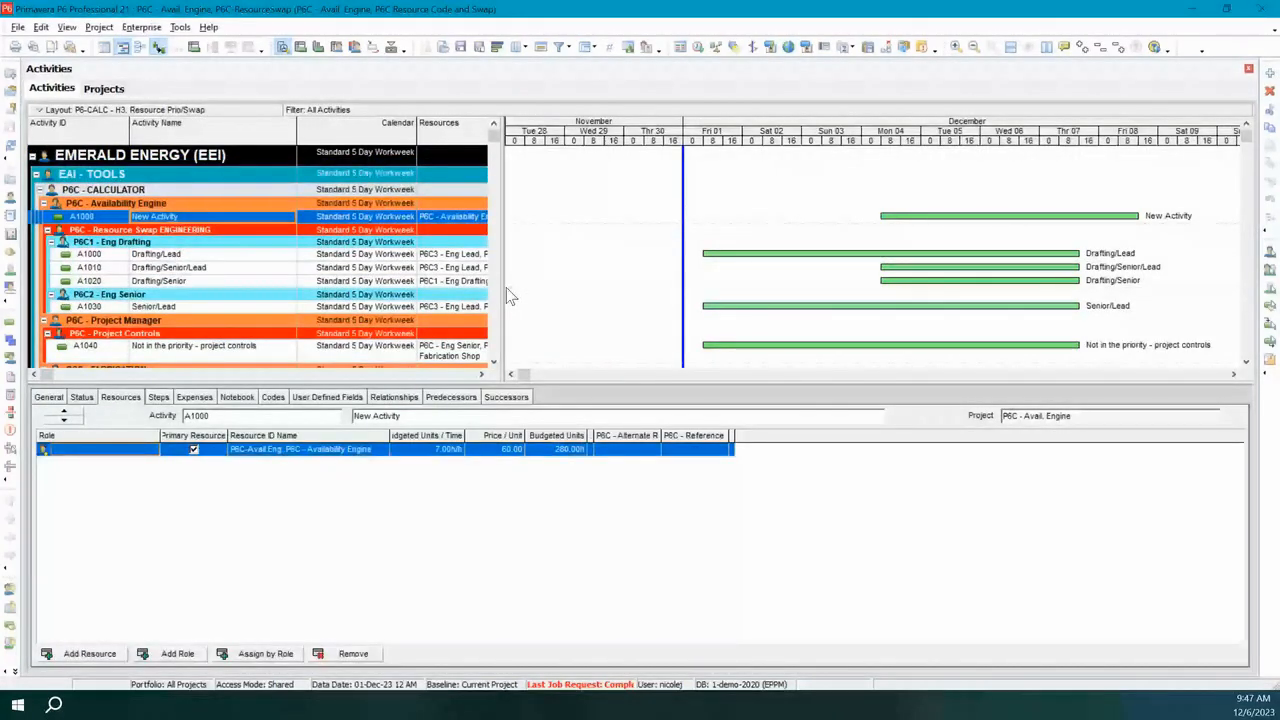
pyautogui.moveTo(508, 294); pyautogui.dragTo(934, 287)
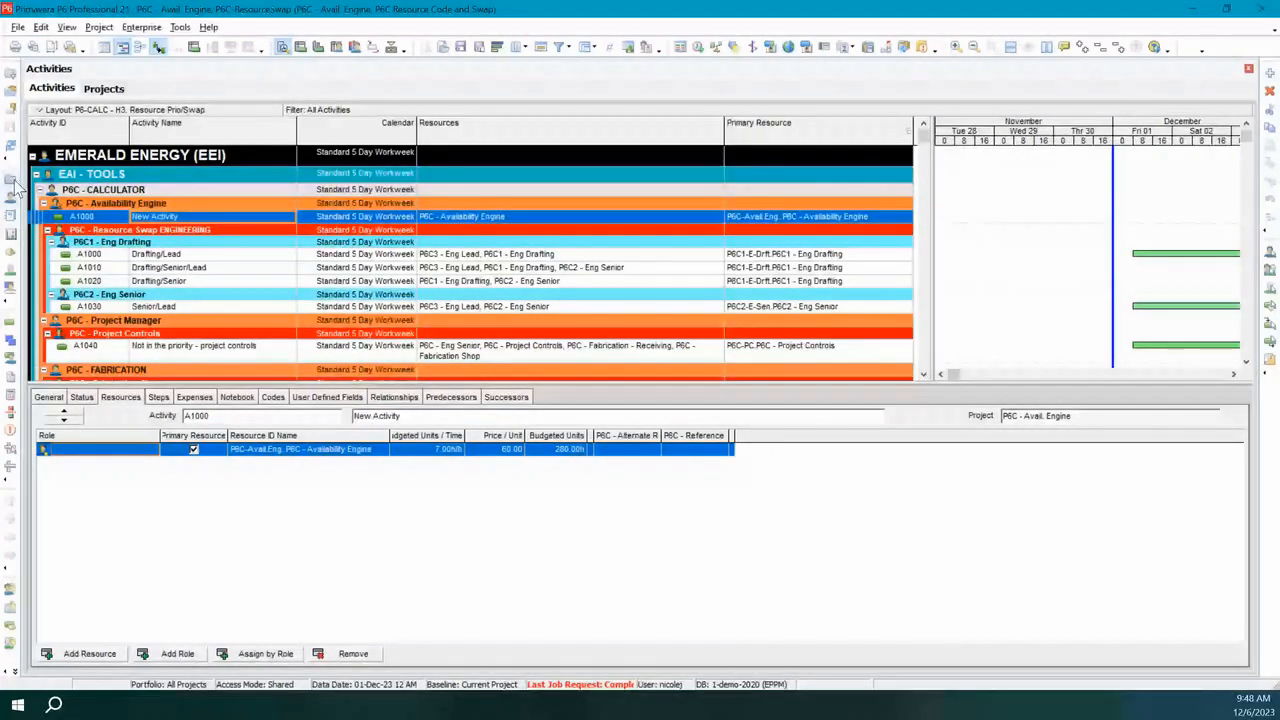
# - Open the resources list and review the units and prices of P6C - Availability Engine and P6C3 - Eng Lead
pyautogui.click(10, 195)
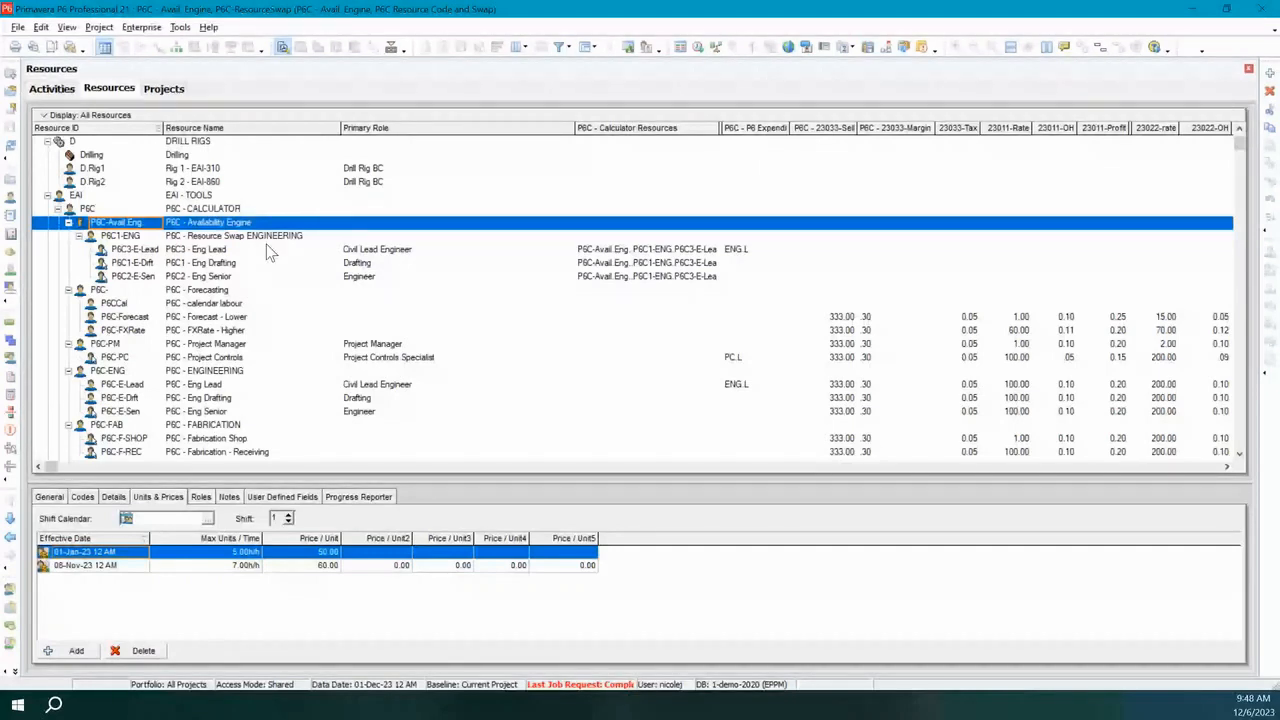
pyautogui.click(239, 555)
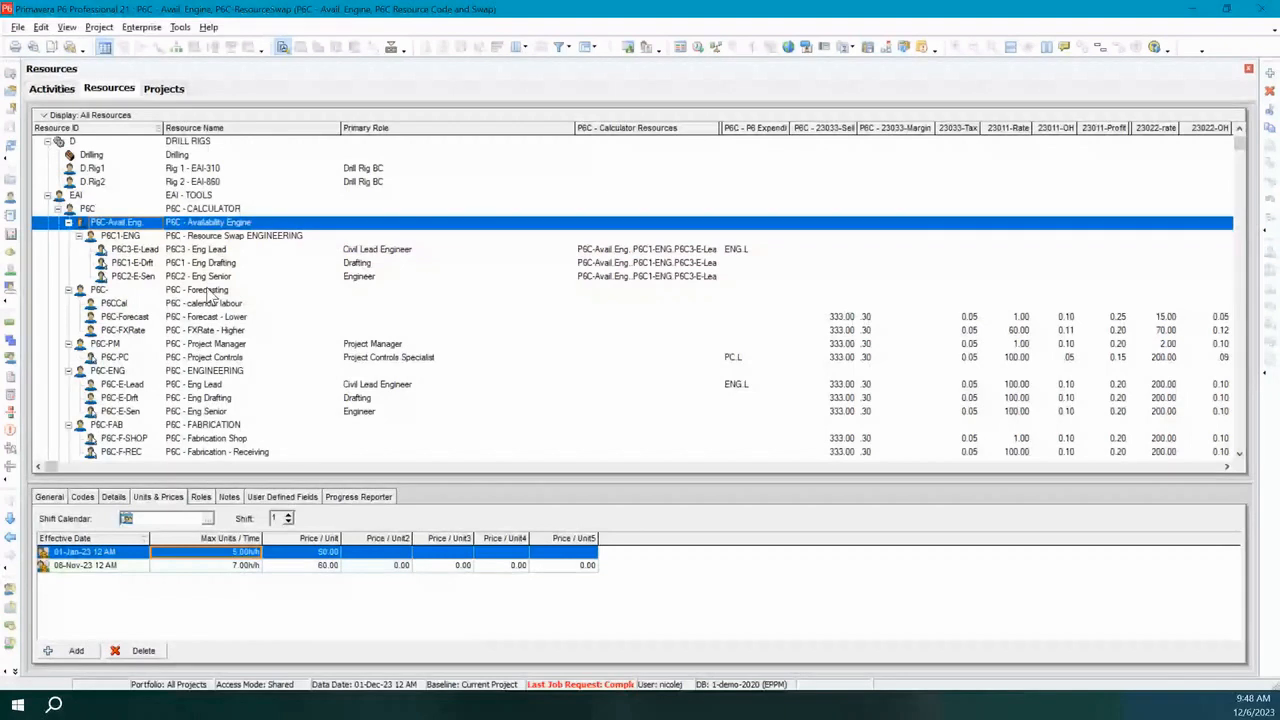
pyautogui.click(214, 251)
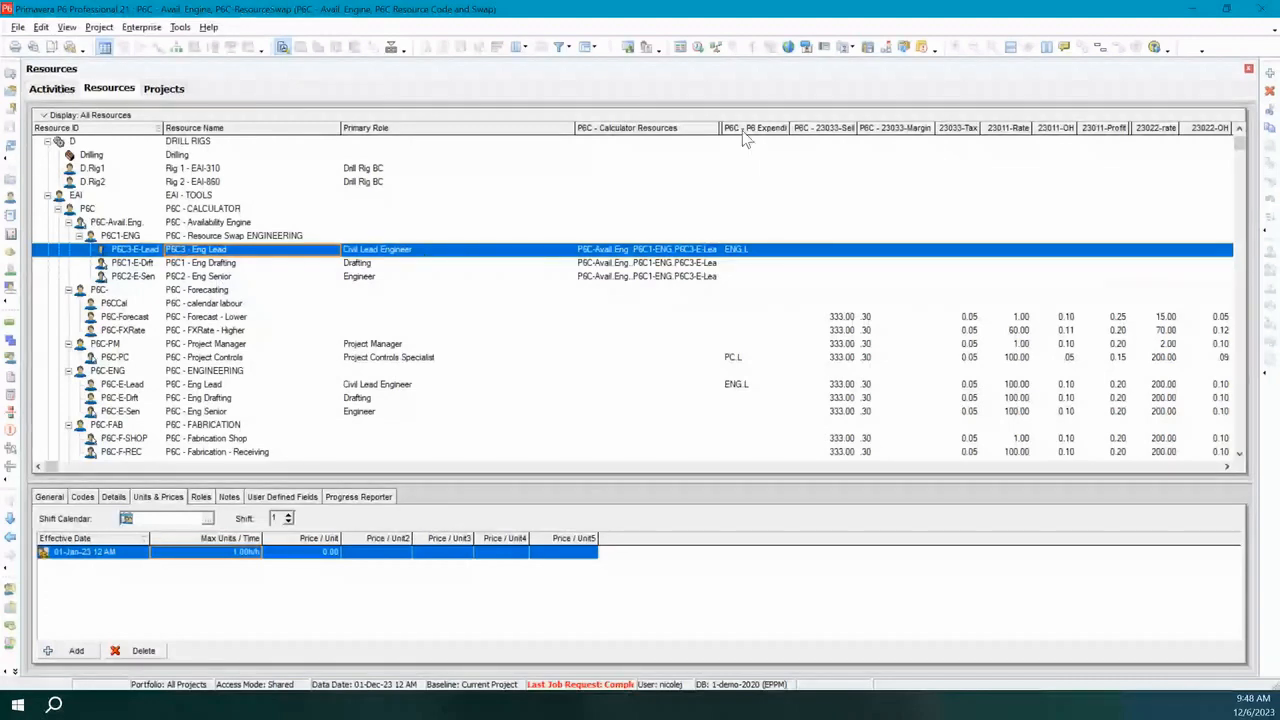
# - Examine the codes available under P6C - Calculator Resources for P6C3 - Eng Lead, leaving its assignment as is
pyautogui.click(690, 250)
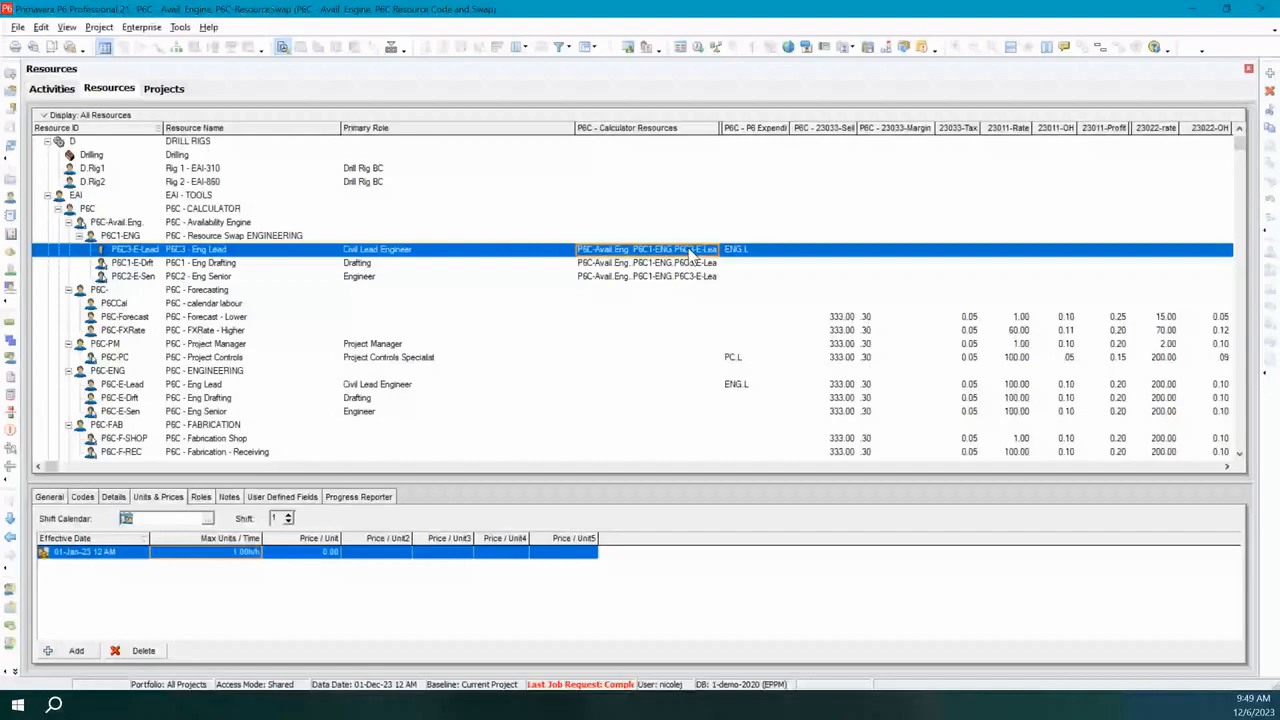
pyautogui.click(689, 252)
pyautogui.click(711, 249)
pyautogui.moveTo(1073, 100); pyautogui.dragTo(1003, 91)
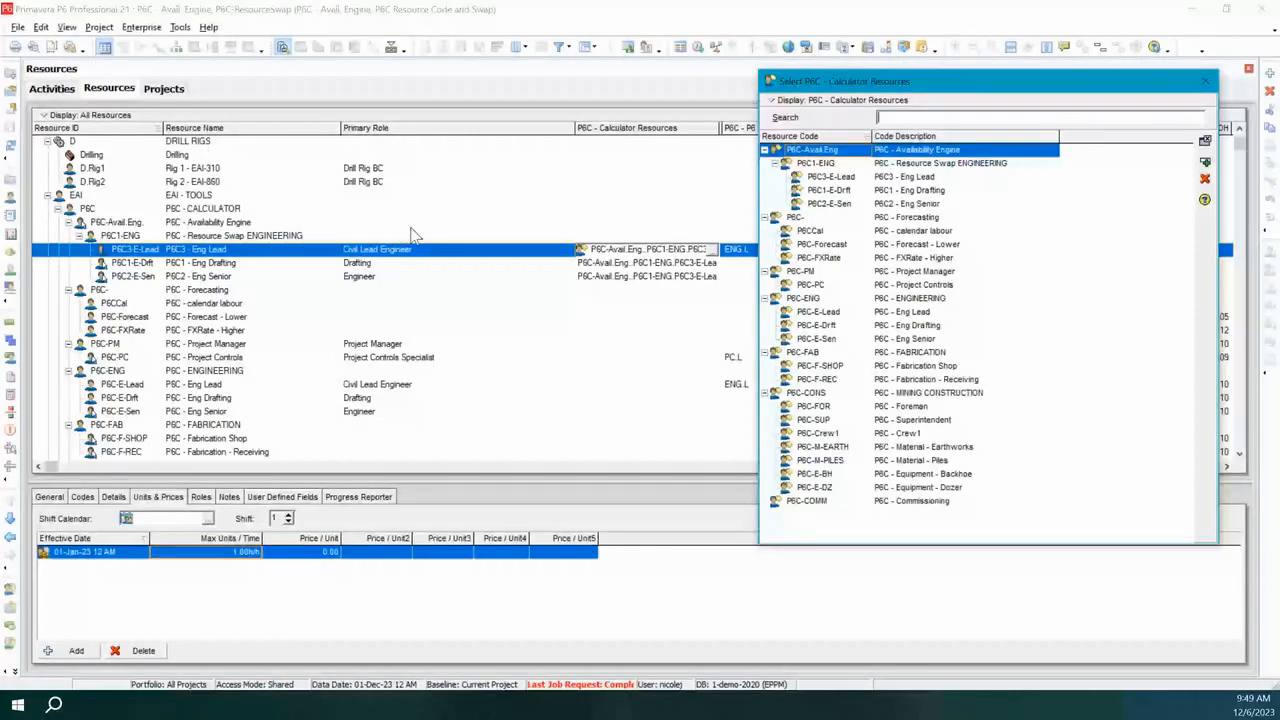
pyautogui.click(1208, 82)
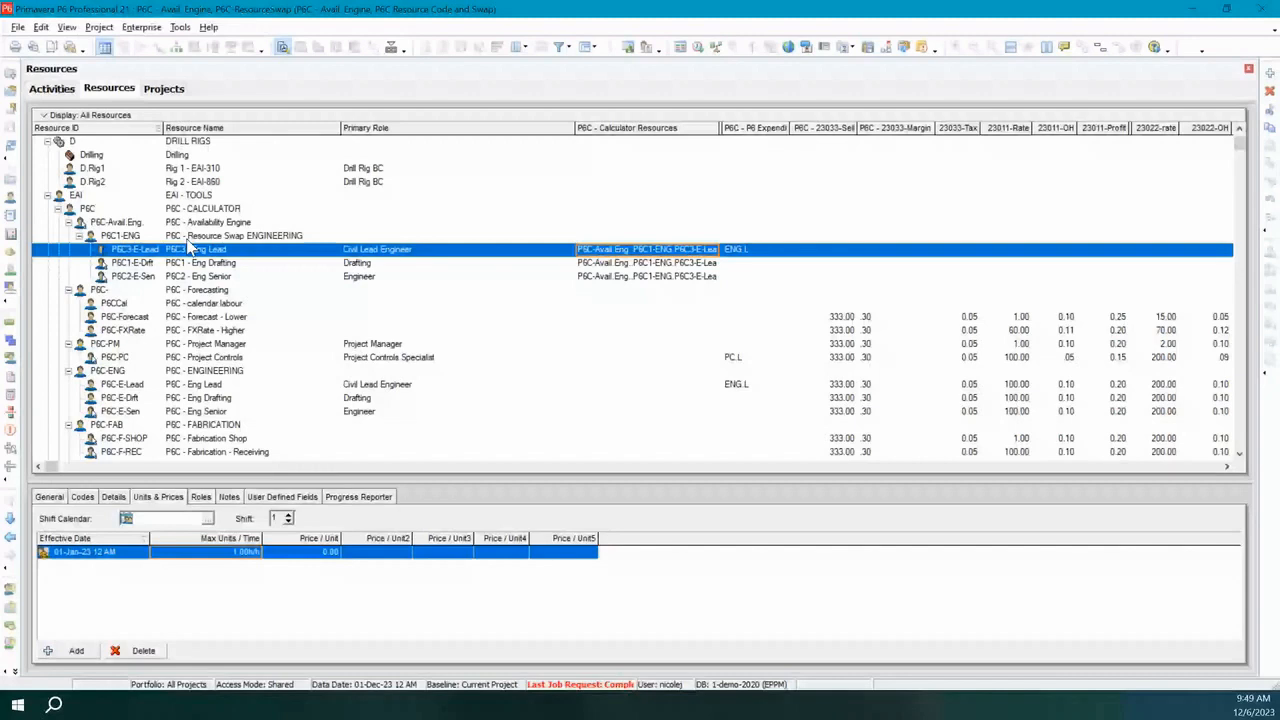
# - Add a resource under P6C - Resource Swap ENGINEERING and name it "P6C - New"
pyautogui.press('Up')
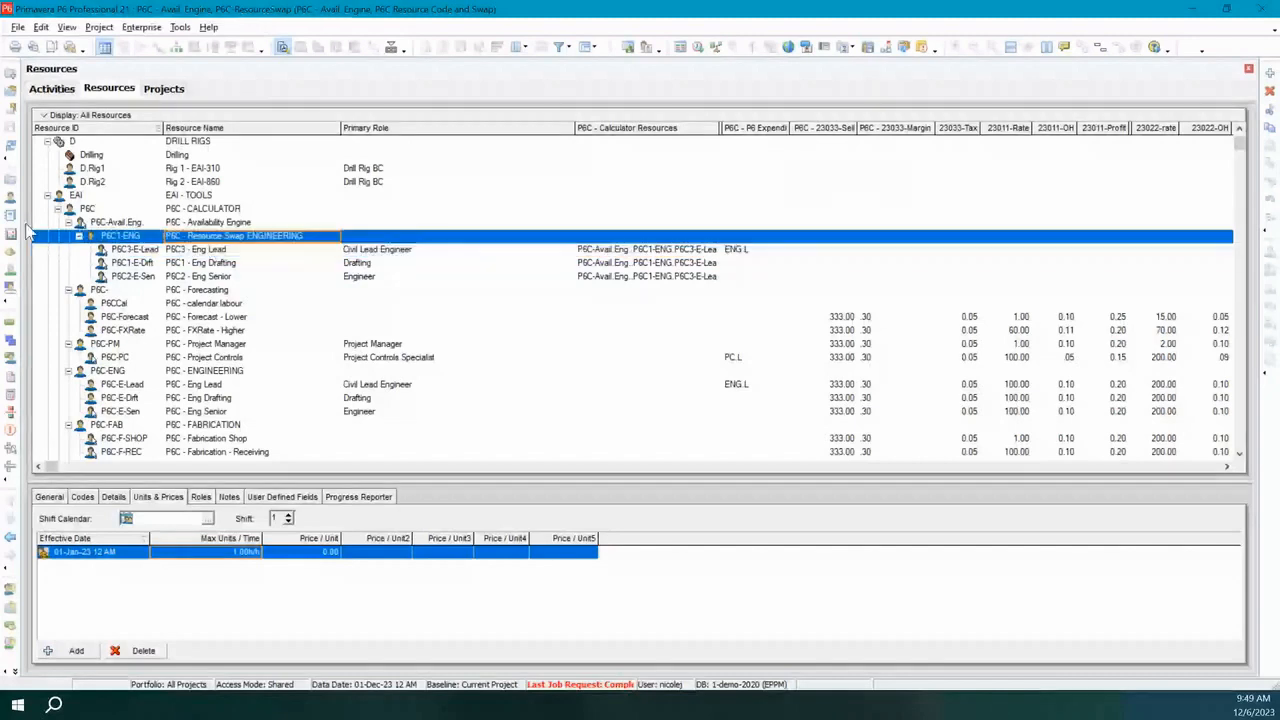
pyautogui.rightClick(240, 235)
pyautogui.press('Escape')
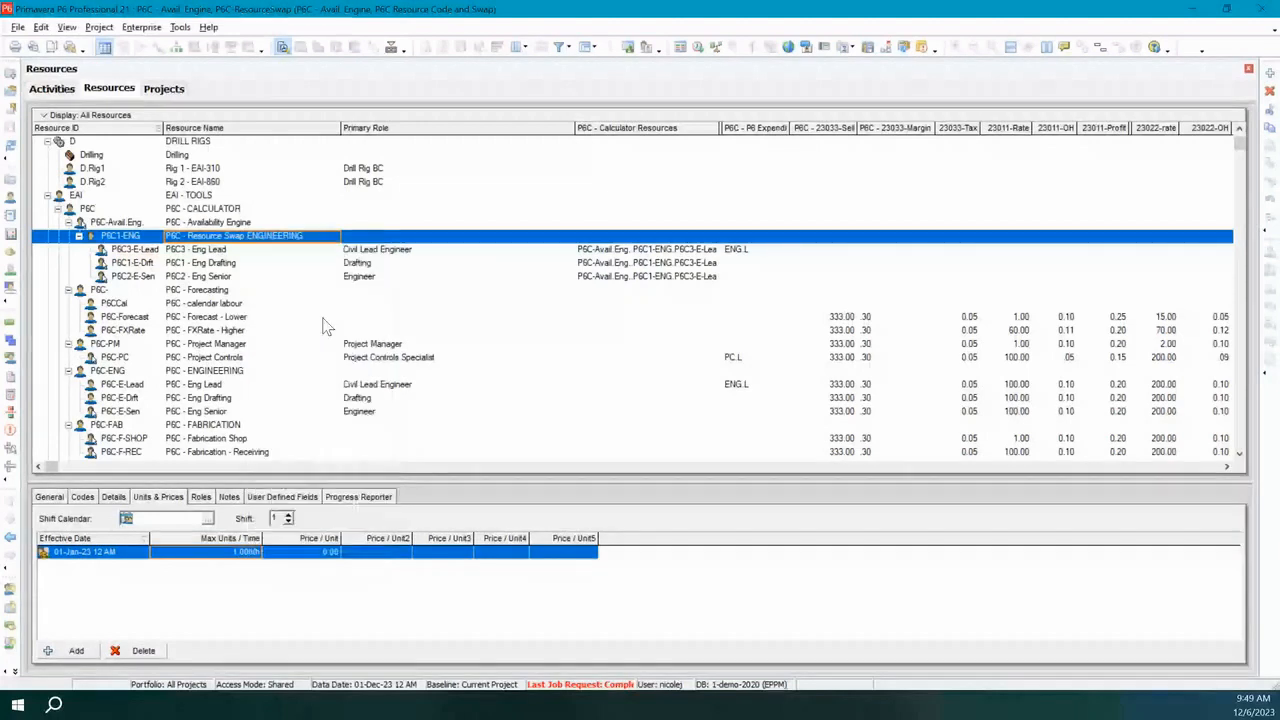
pyautogui.press('Insert')
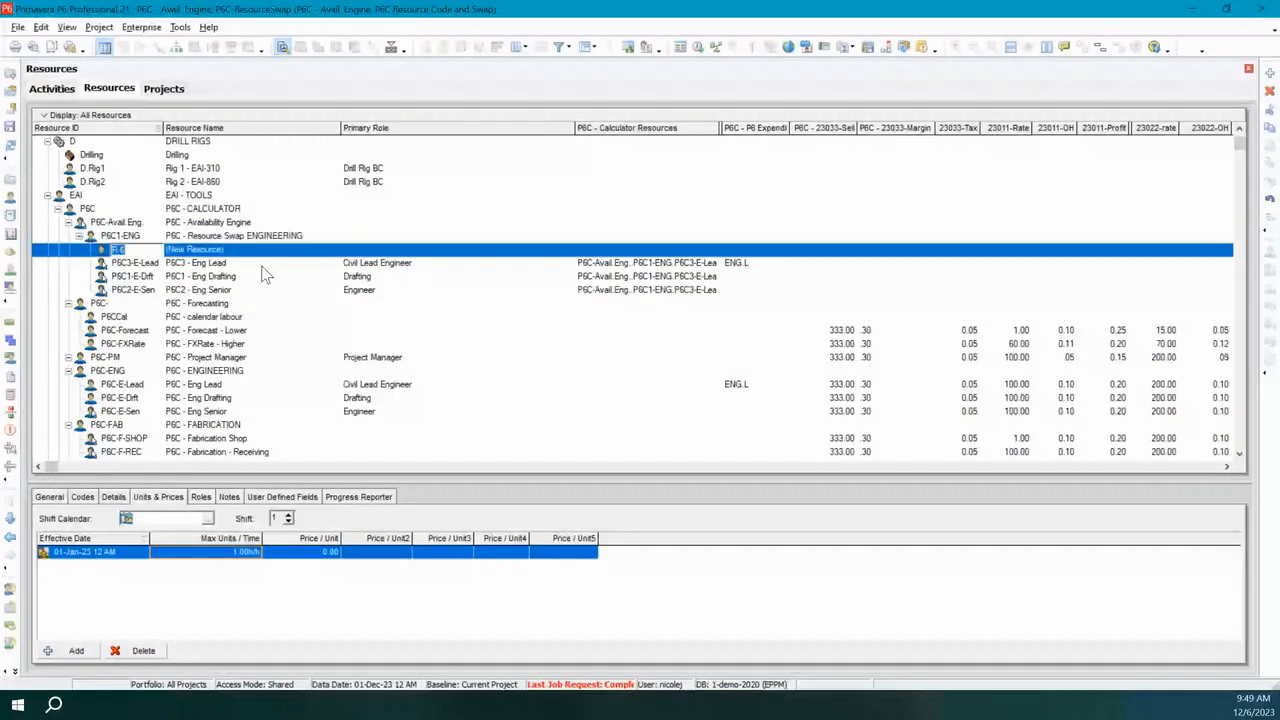
pyautogui.click(235, 251)
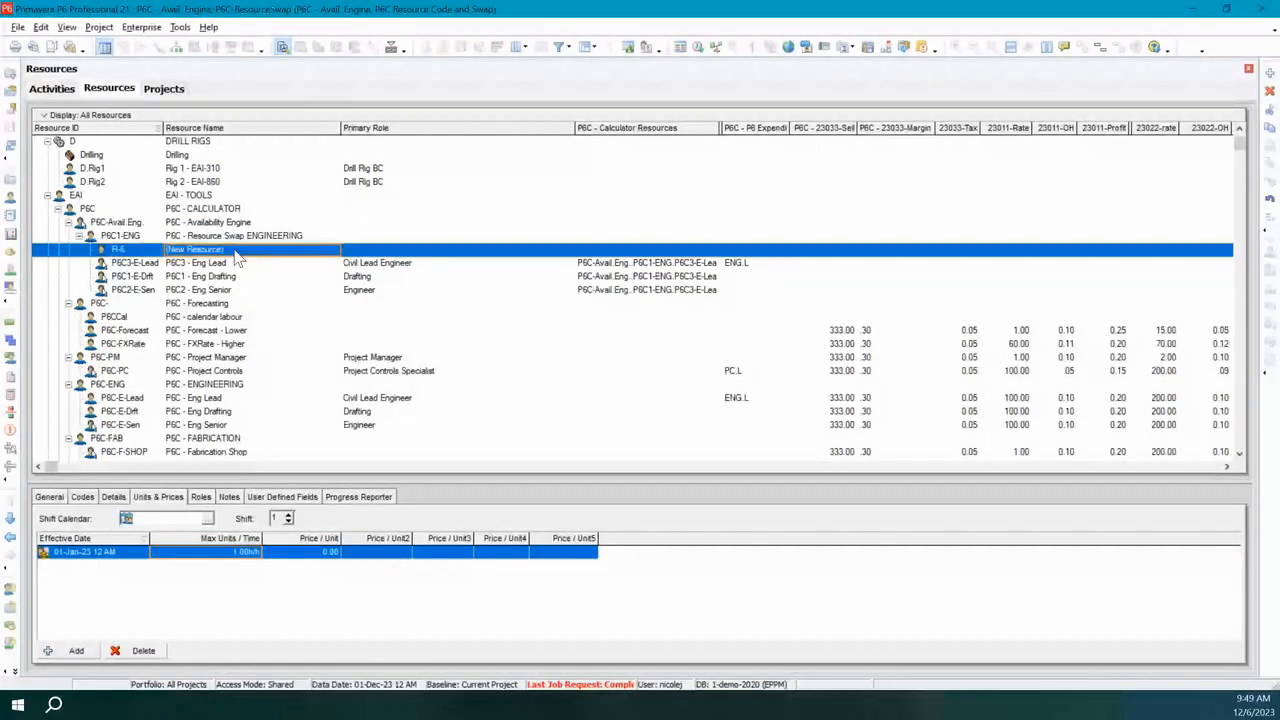
pyautogui.write('P6')
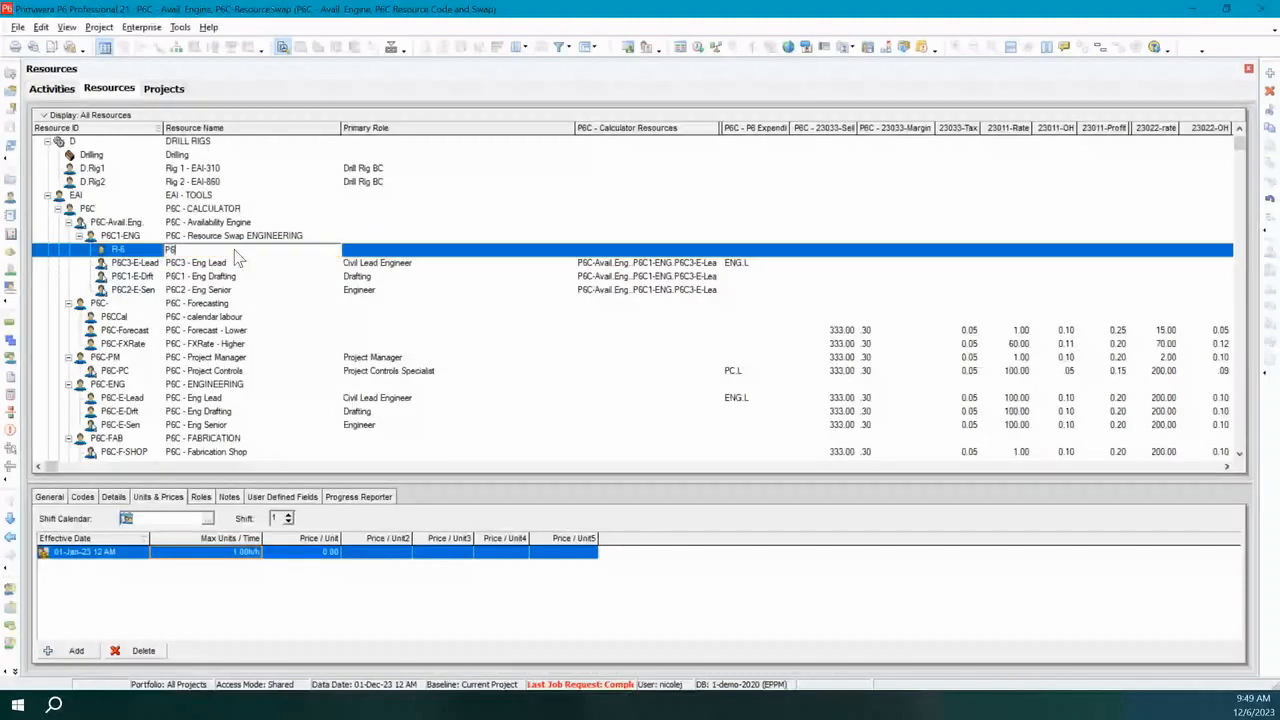
pyautogui.write('C - New')
pyautogui.press('Return')
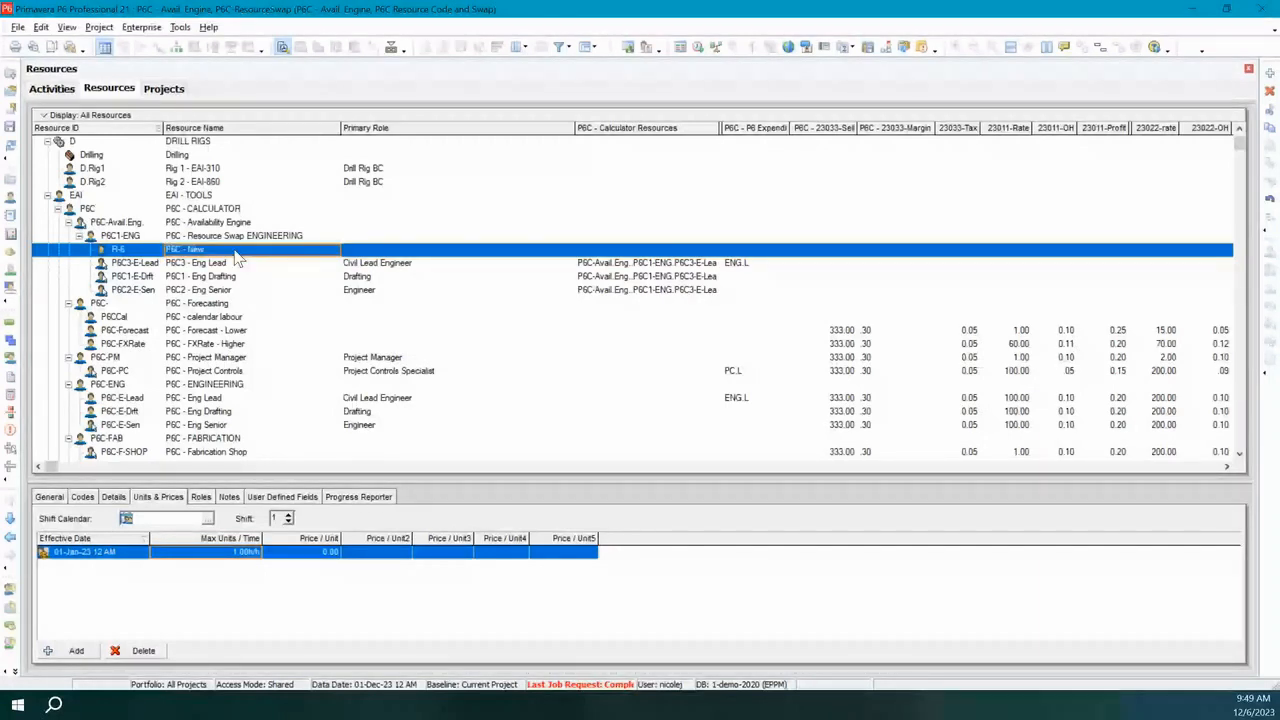
# - Set the resource ID of P6C - New to P6C-NEW
pyautogui.click(140, 252)
pyautogui.write('P6')
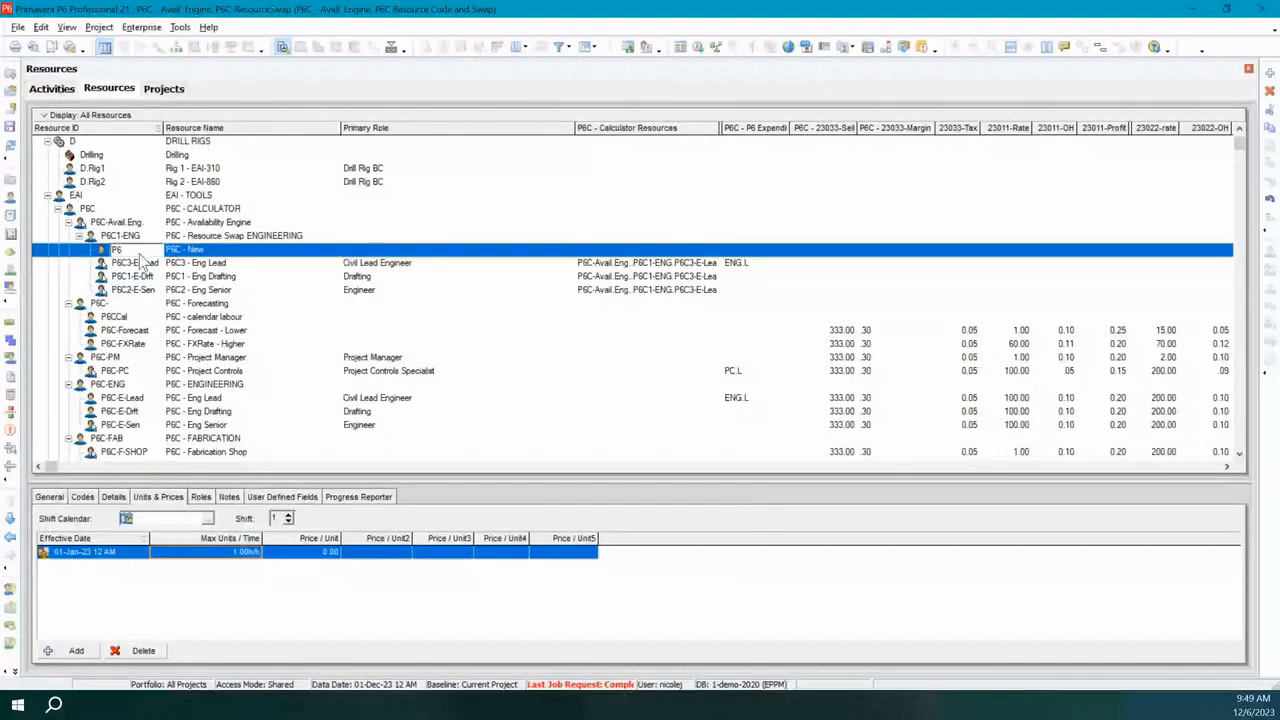
pyautogui.write('C-')
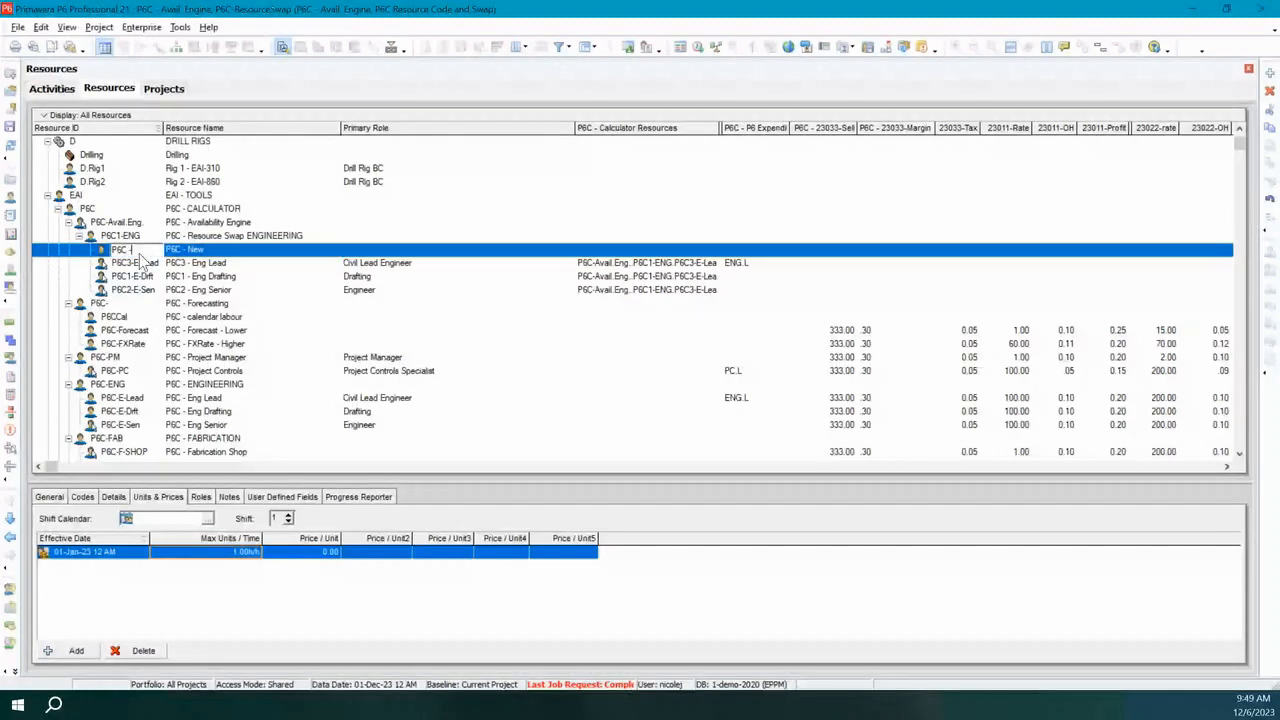
pyautogui.press('BackSpace')
pyautogui.write('-N')
pyautogui.click(138, 250)
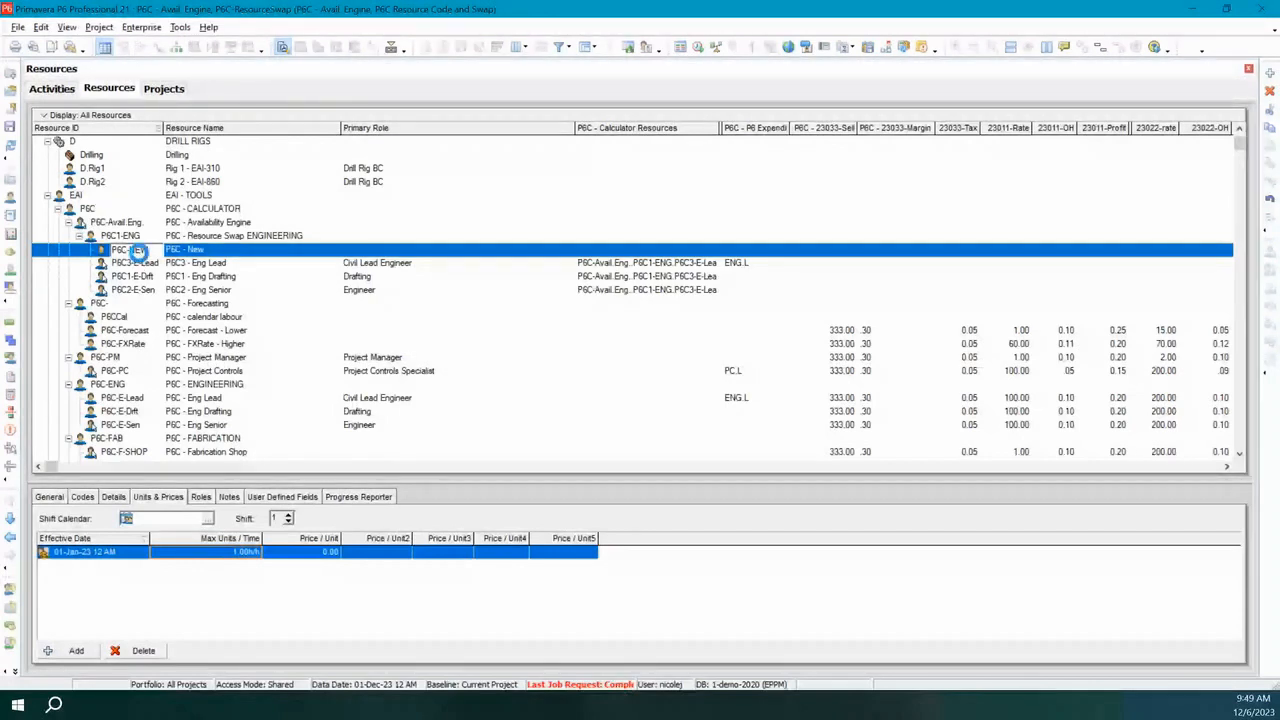
pyautogui.write('EW')
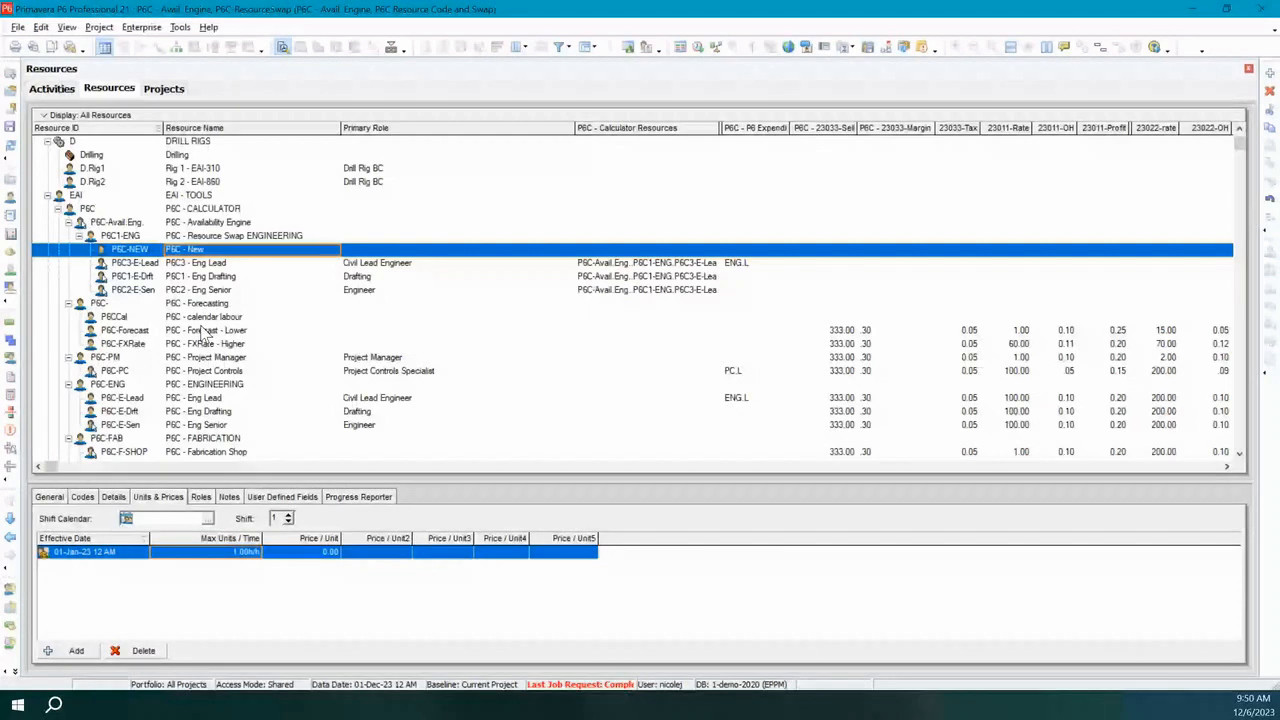
# - Check the P6C - Calculator Resources code list from P6C3 - Eng Lead for a code matching the new resource
pyautogui.click(666, 264)
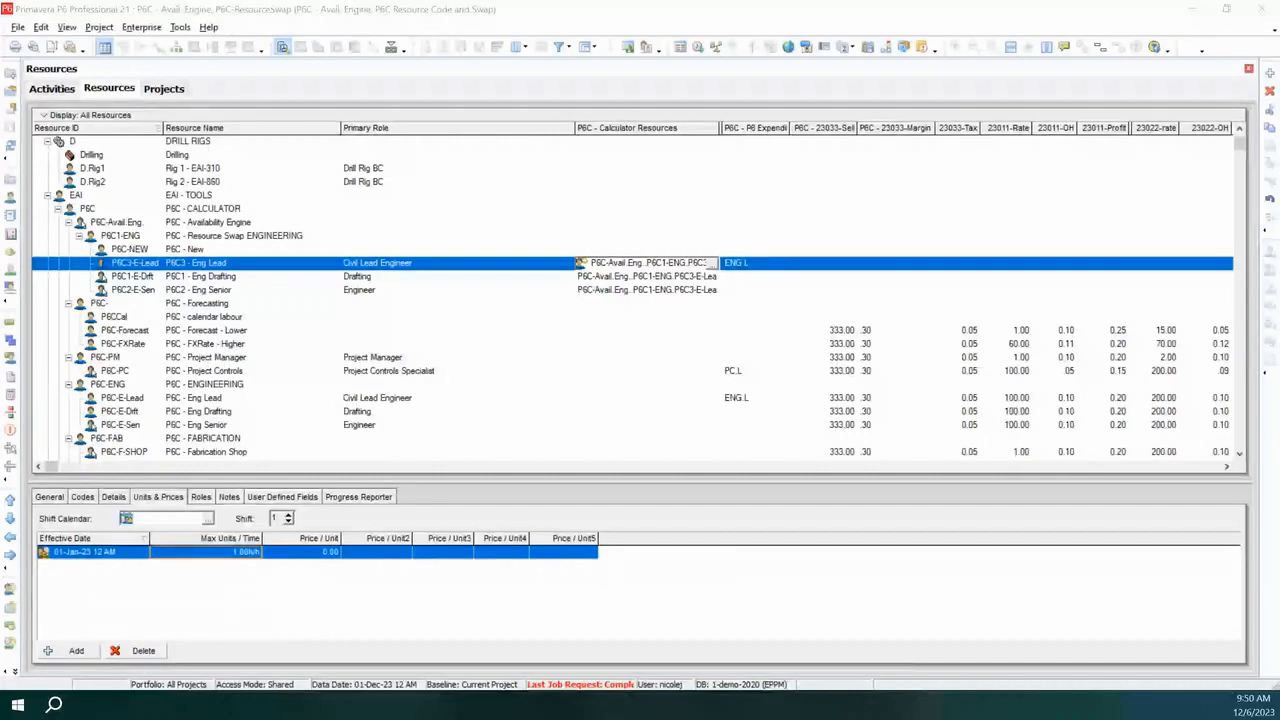
pyautogui.moveTo(1279, 150); pyautogui.dragTo(888, 151)
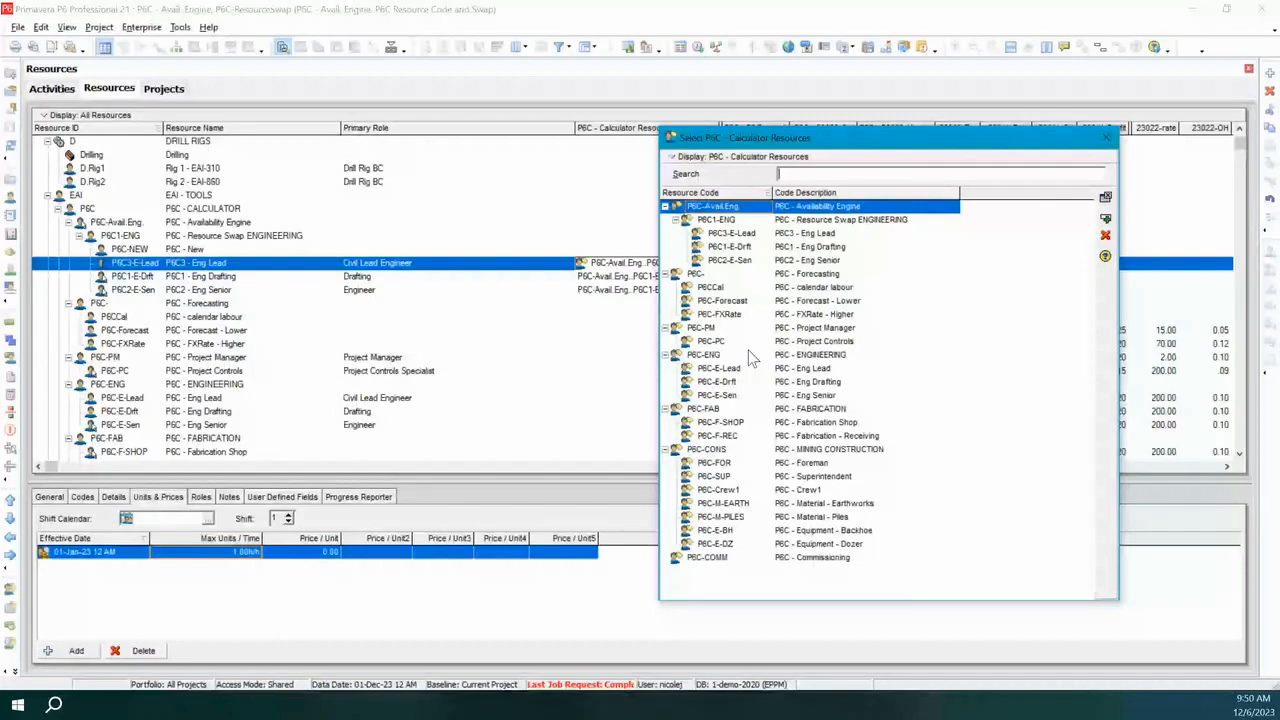
pyautogui.click(1107, 142)
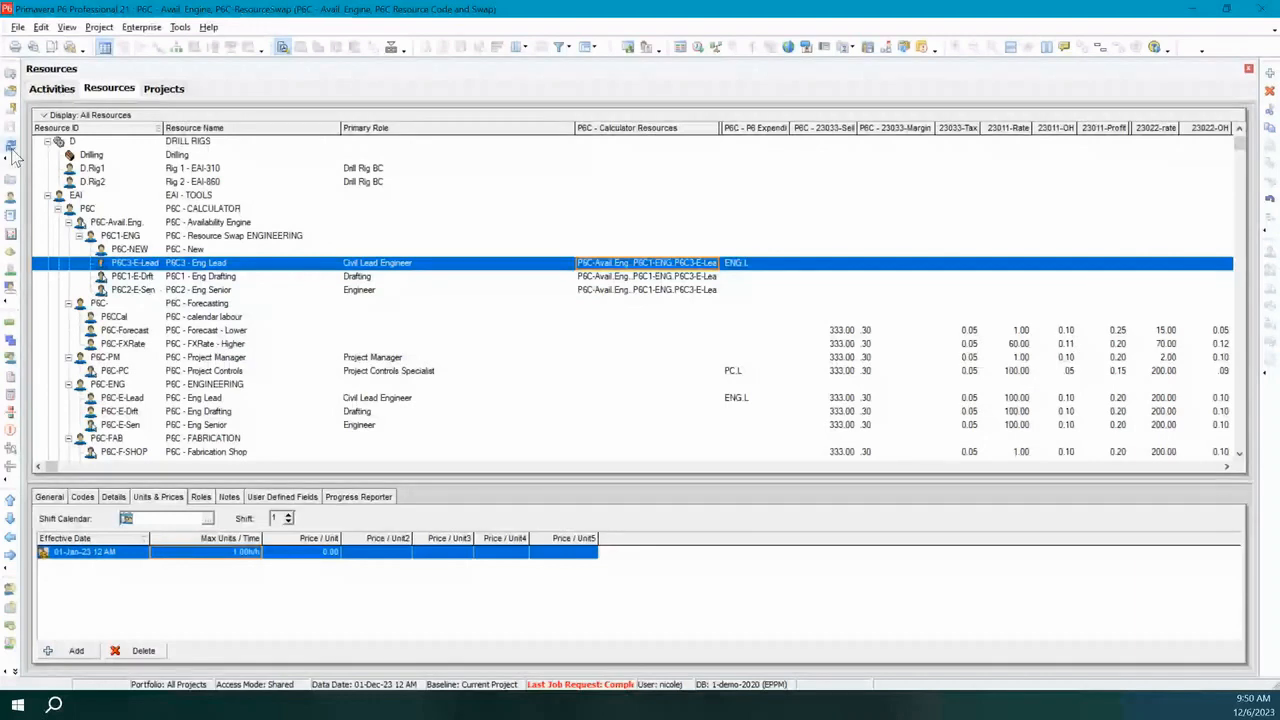
# - Refresh the data and assign the P6C-NEW code to resource P6C - New under P6C - Calculator Resources
pyautogui.click(11, 148)
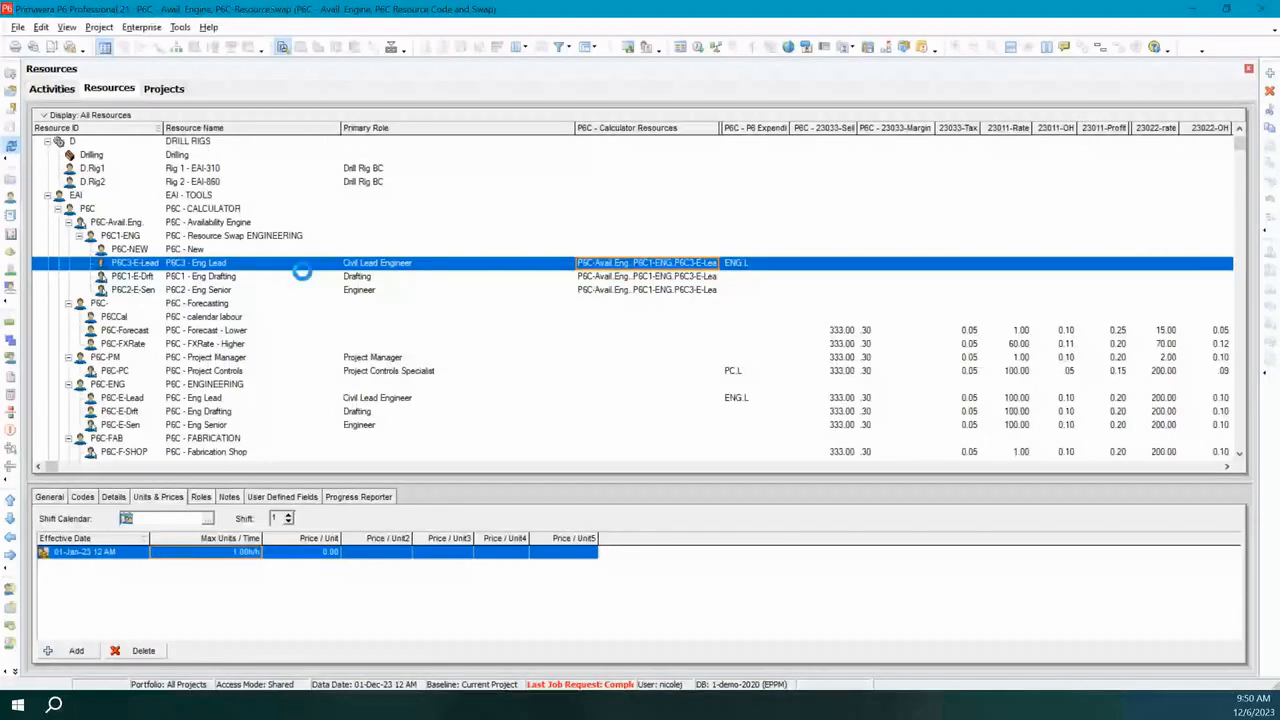
pyautogui.click(690, 266)
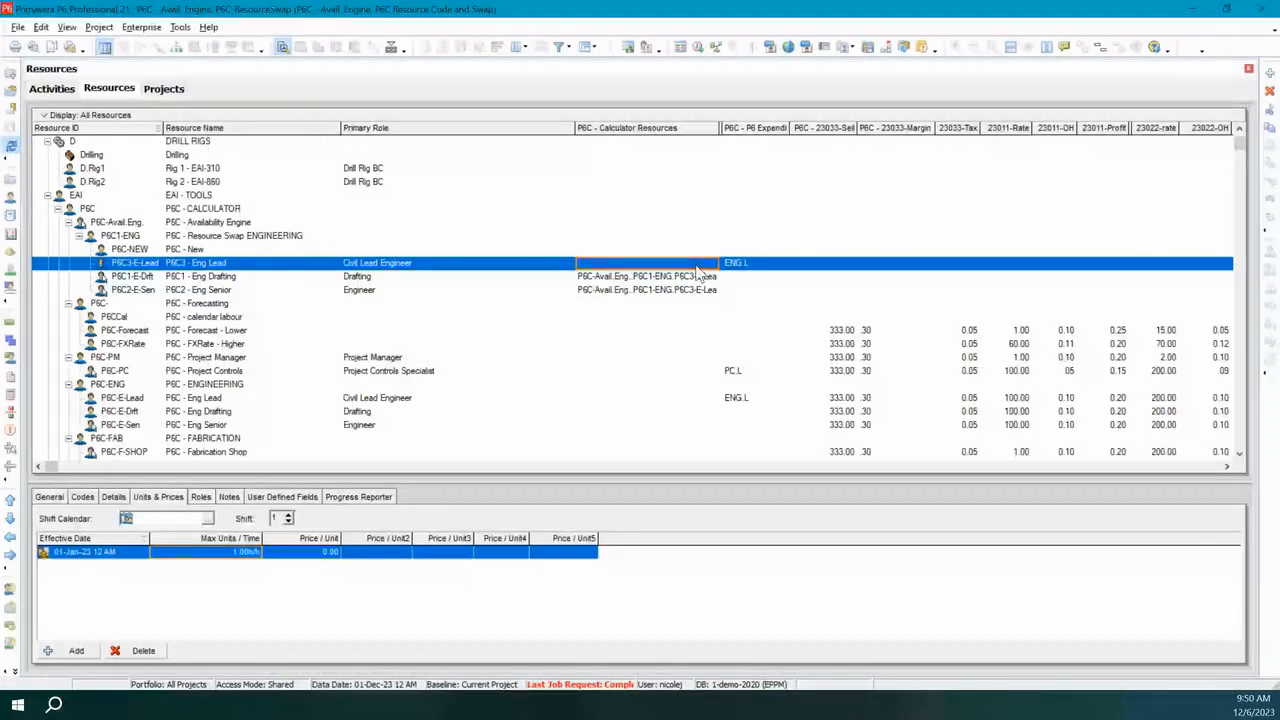
pyautogui.click(700, 223)
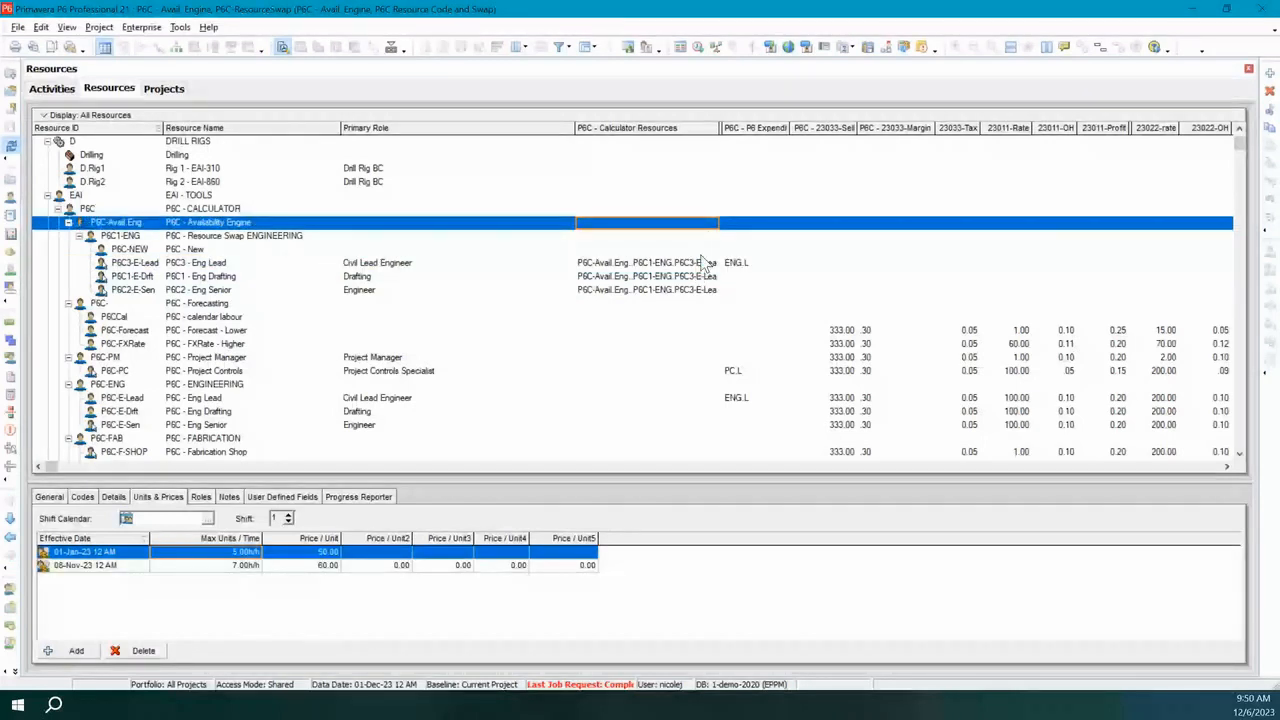
pyautogui.click(701, 254)
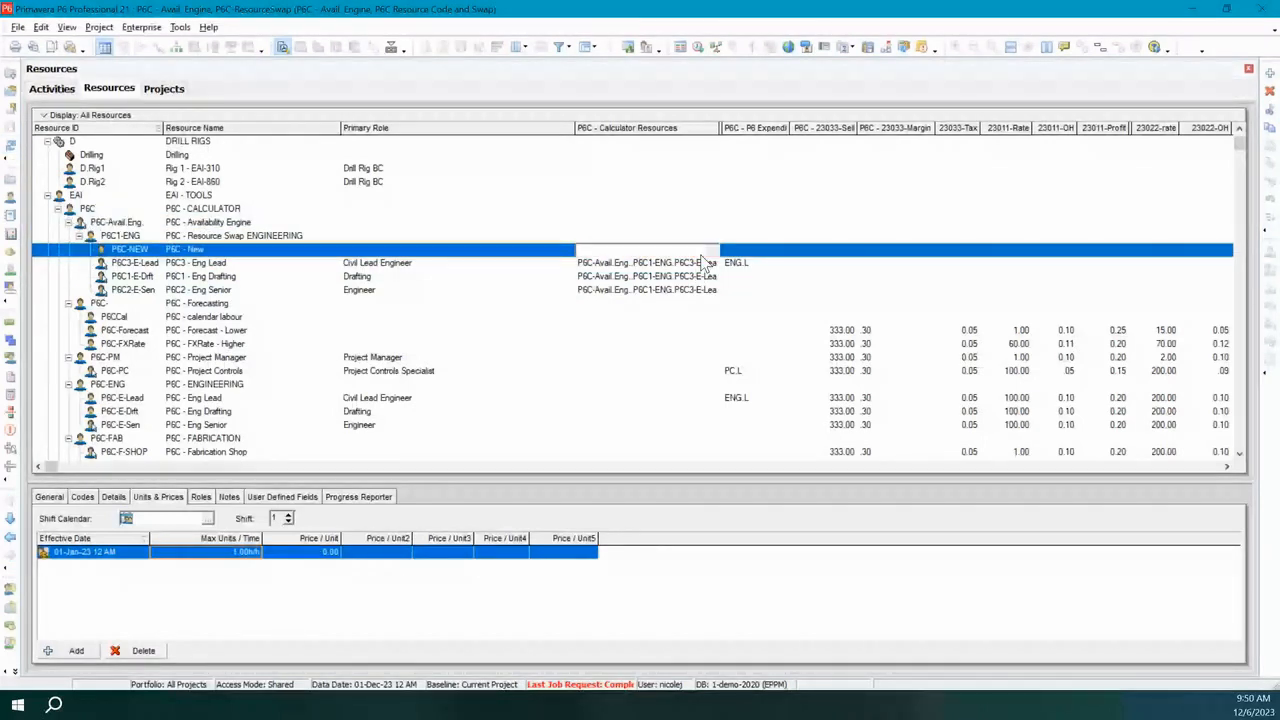
pyautogui.click(704, 250)
pyautogui.click(712, 250)
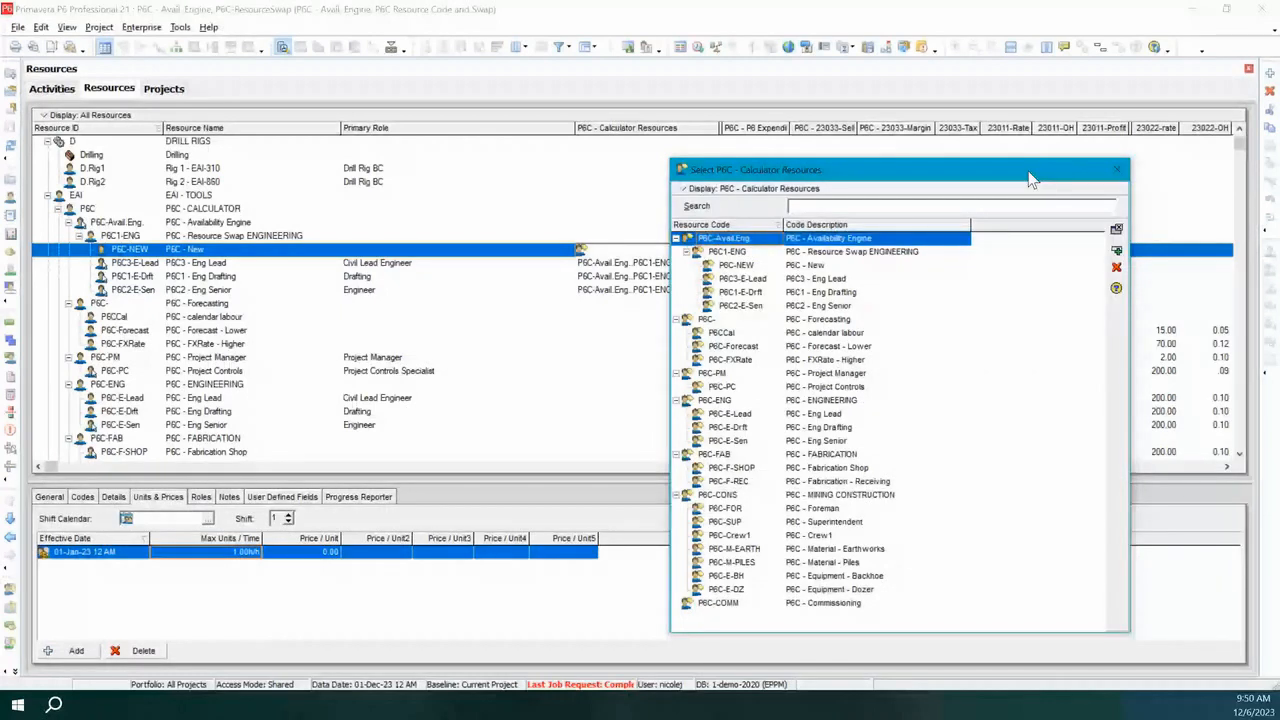
pyautogui.click(815, 266)
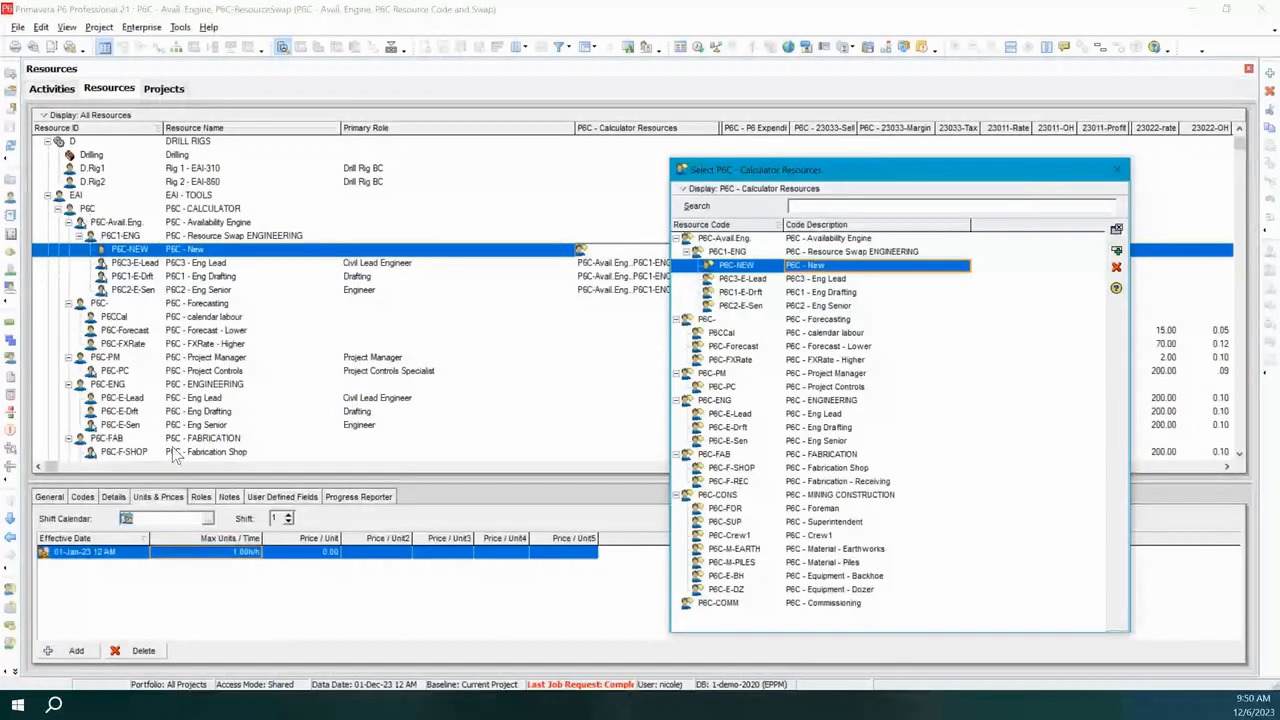
pyautogui.doubleClick(826, 268)
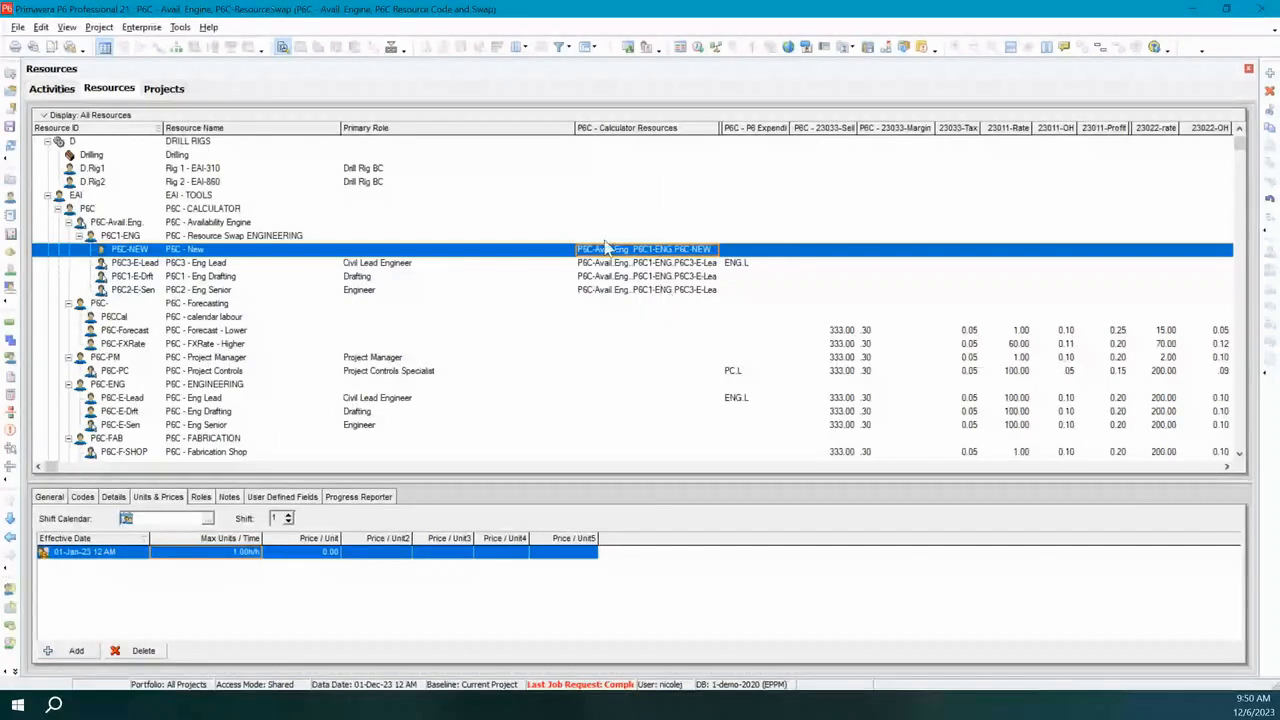
# - Return to the activities and add the P6C - Calculator Resources code column after Primary Resource in the resource assignment columns
pyautogui.click(12, 327)
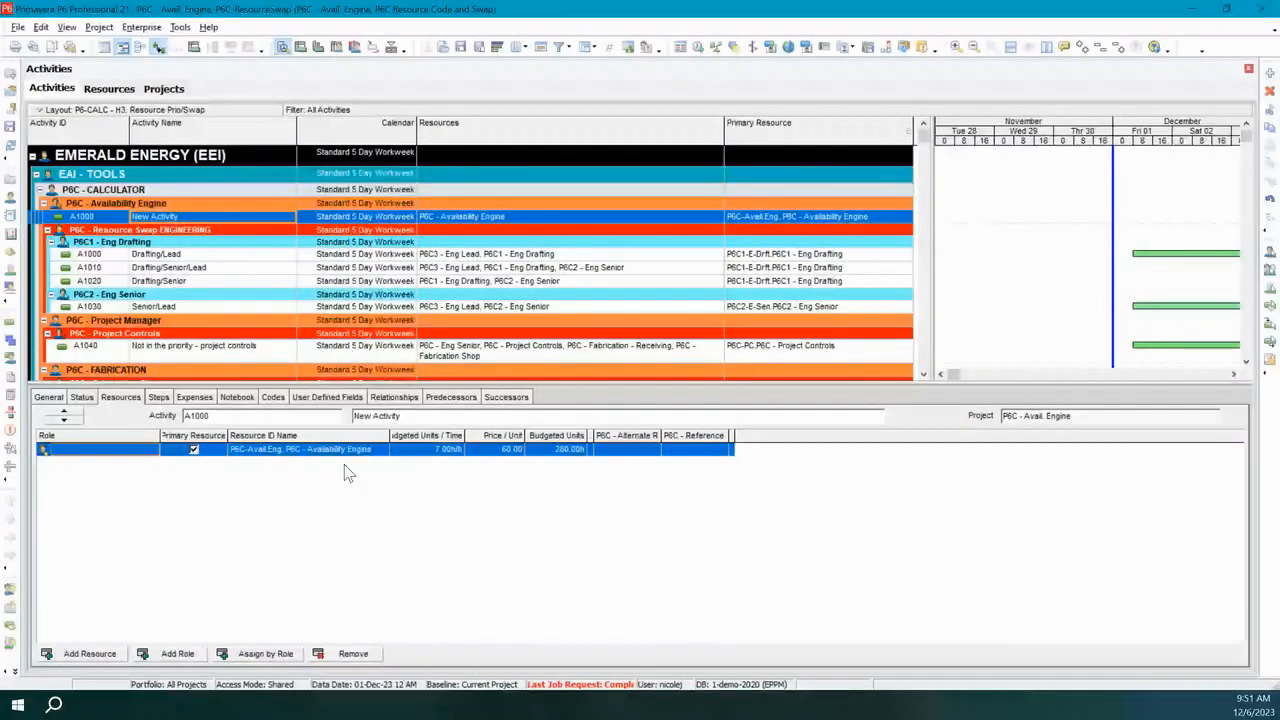
pyautogui.rightClick(707, 463)
pyautogui.click(776, 471)
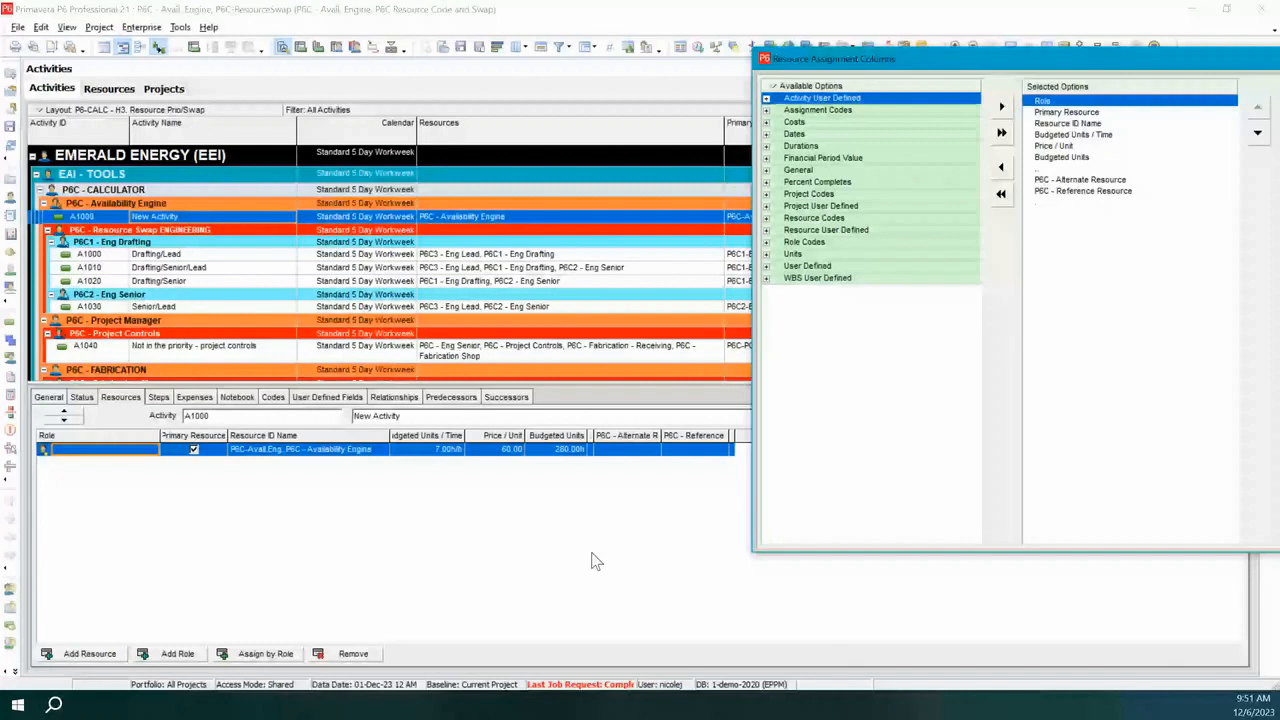
pyautogui.click(767, 218)
pyautogui.scroll(-2, 914, 346)
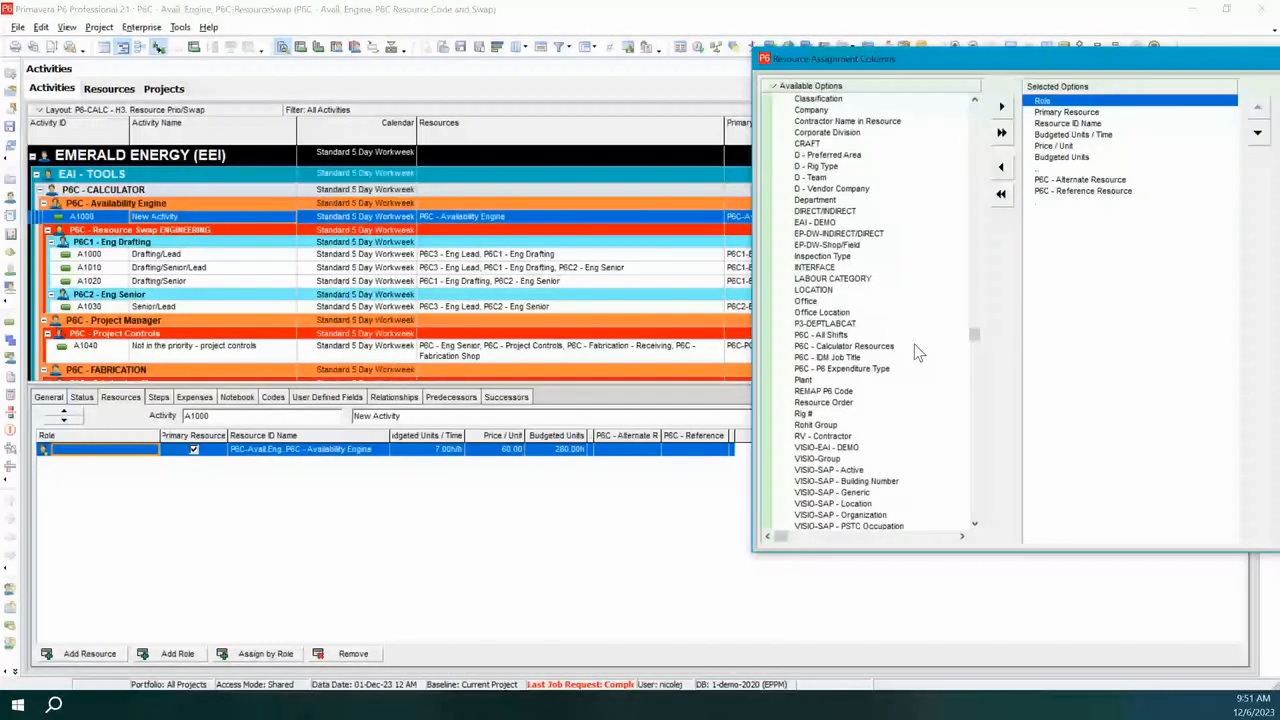
pyautogui.scroll(3, 914, 344)
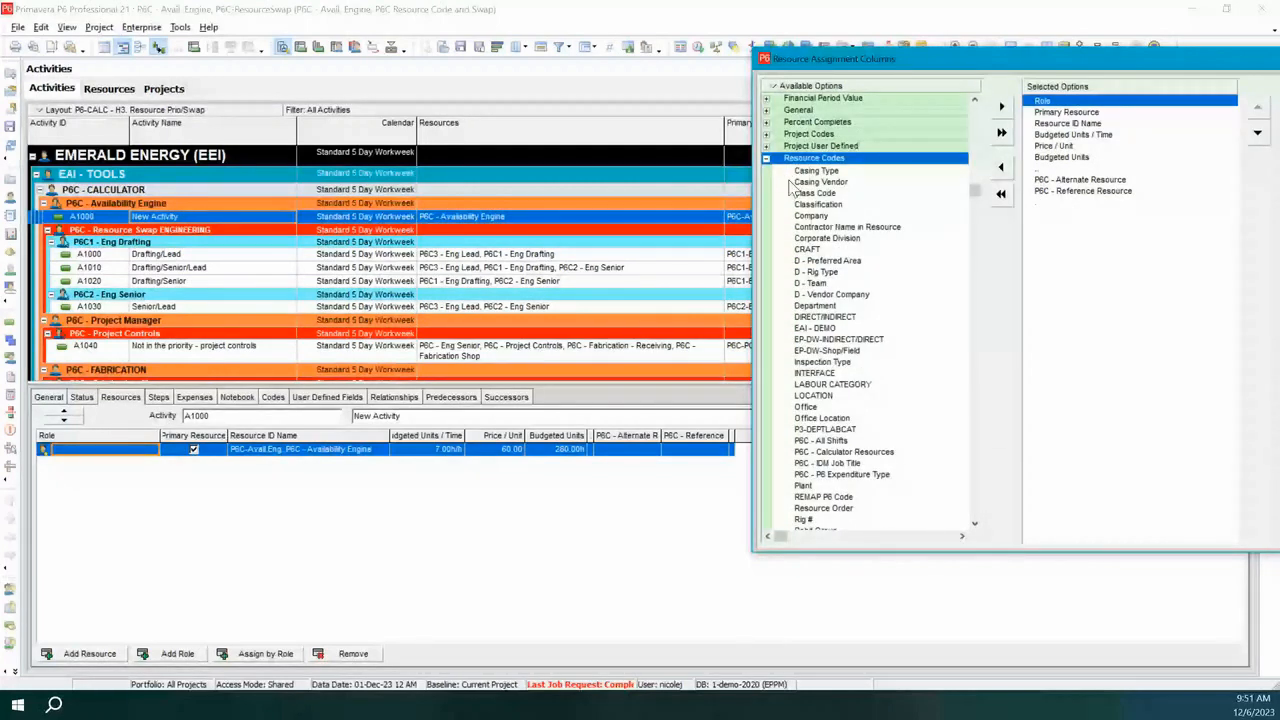
pyautogui.doubleClick(885, 451)
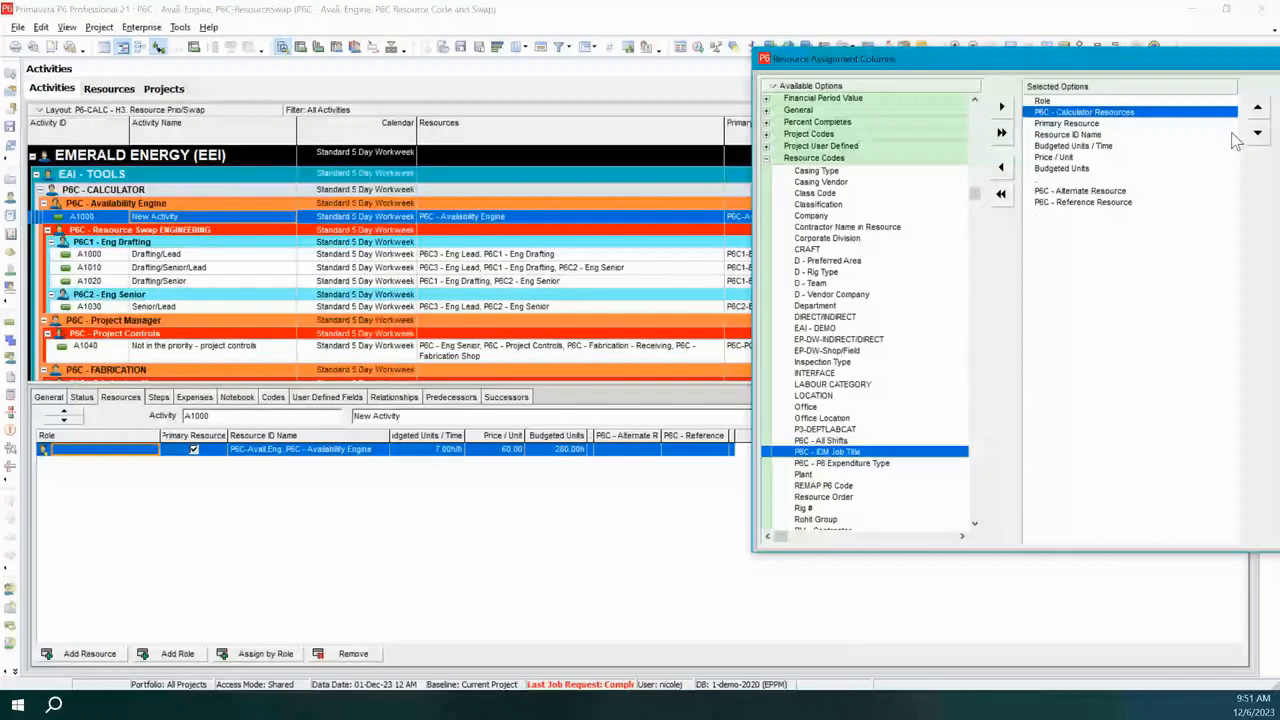
pyautogui.moveTo(1185, 60); pyautogui.dragTo(910, 78)
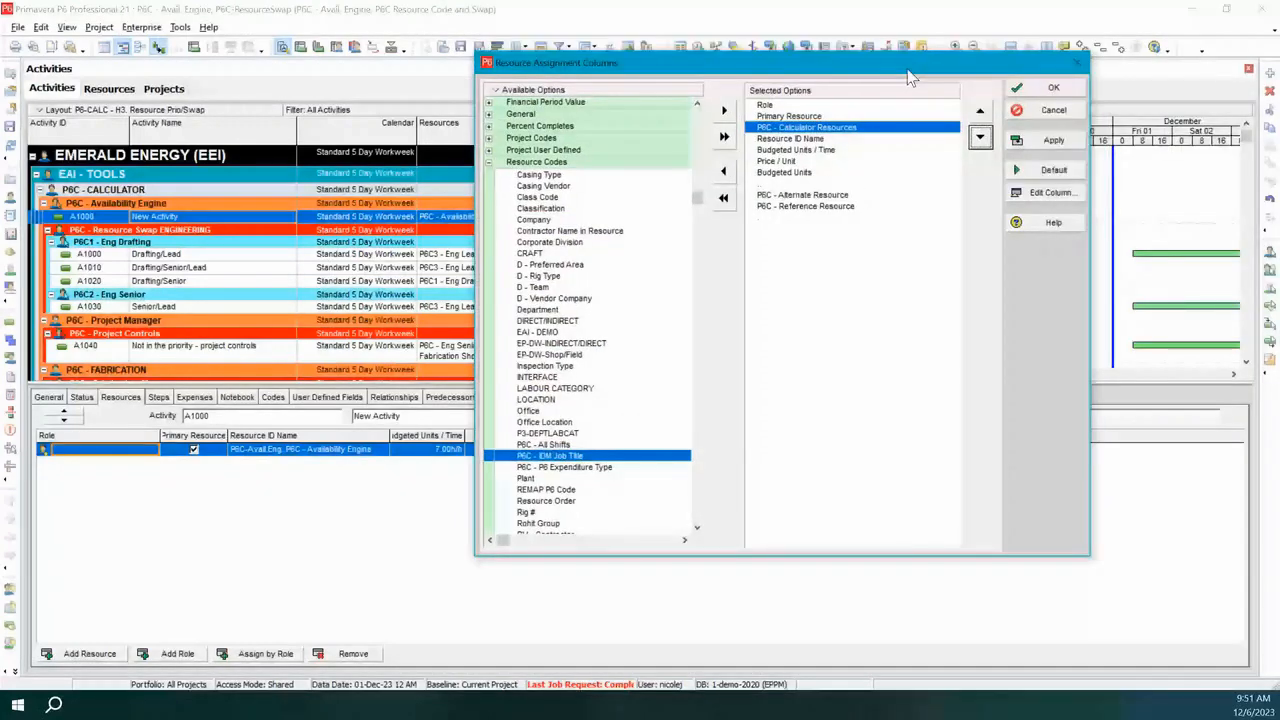
pyautogui.click(1053, 87)
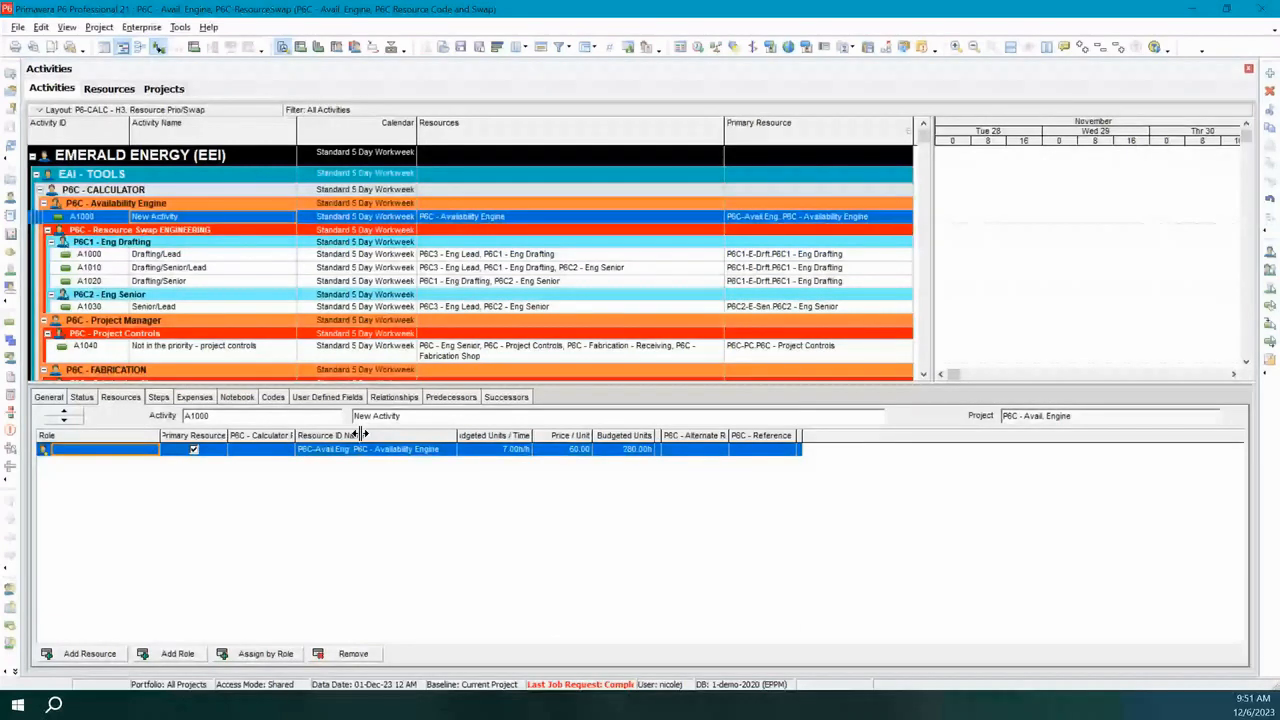
# - Widen the P6C - Calculator Resources assignment column and enlarge the activity table with Drafting/Lead selected
pyautogui.moveTo(360, 434); pyautogui.dragTo(361, 436)
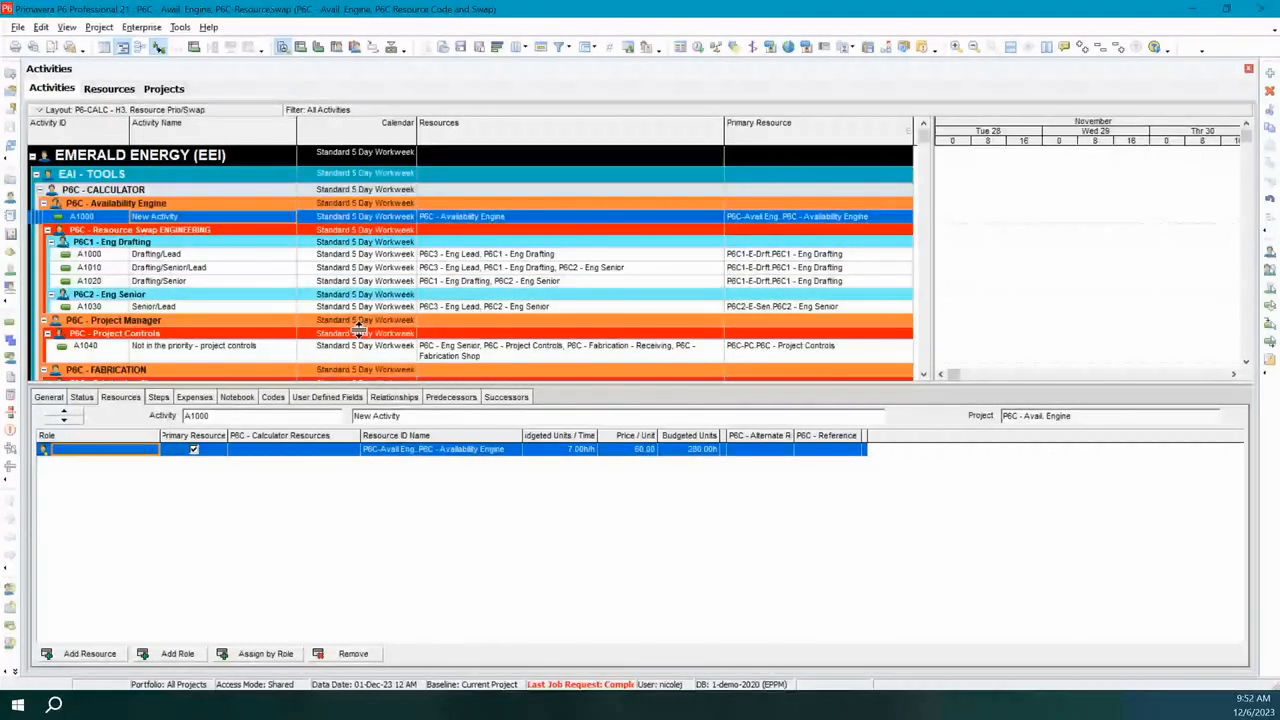
pyautogui.click(221, 256)
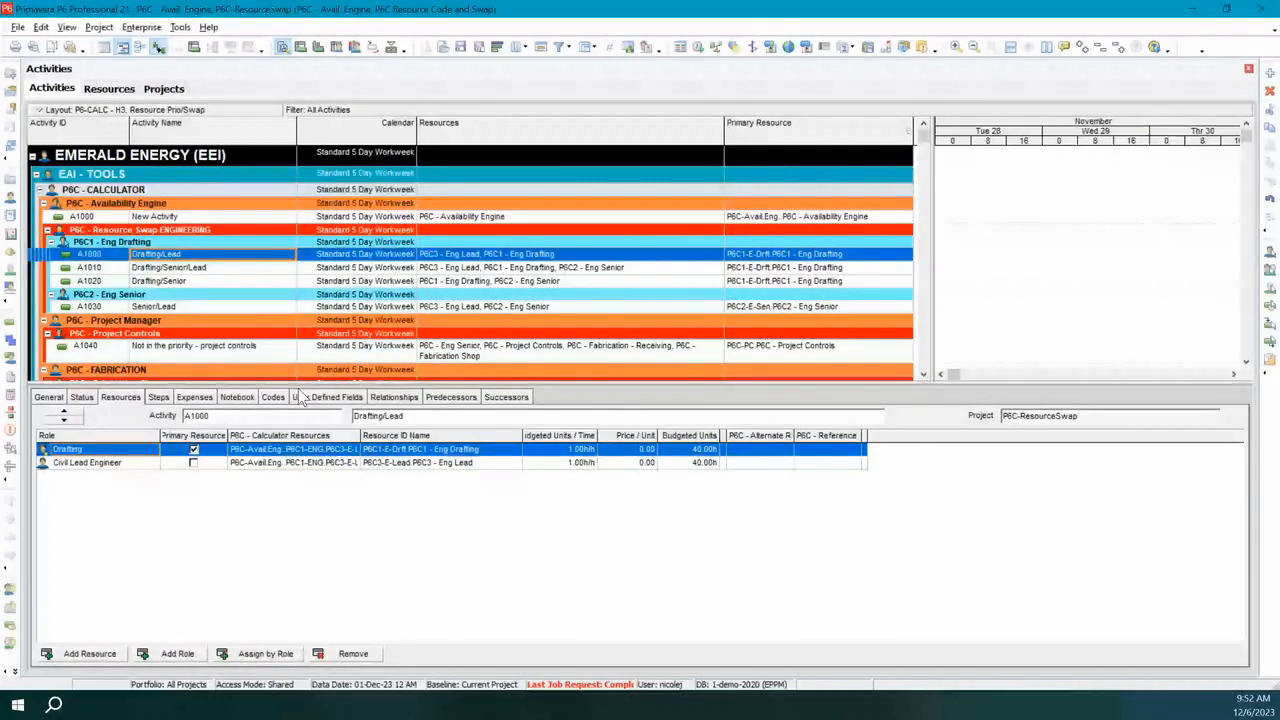
pyautogui.moveTo(300, 388); pyautogui.dragTo(302, 470)
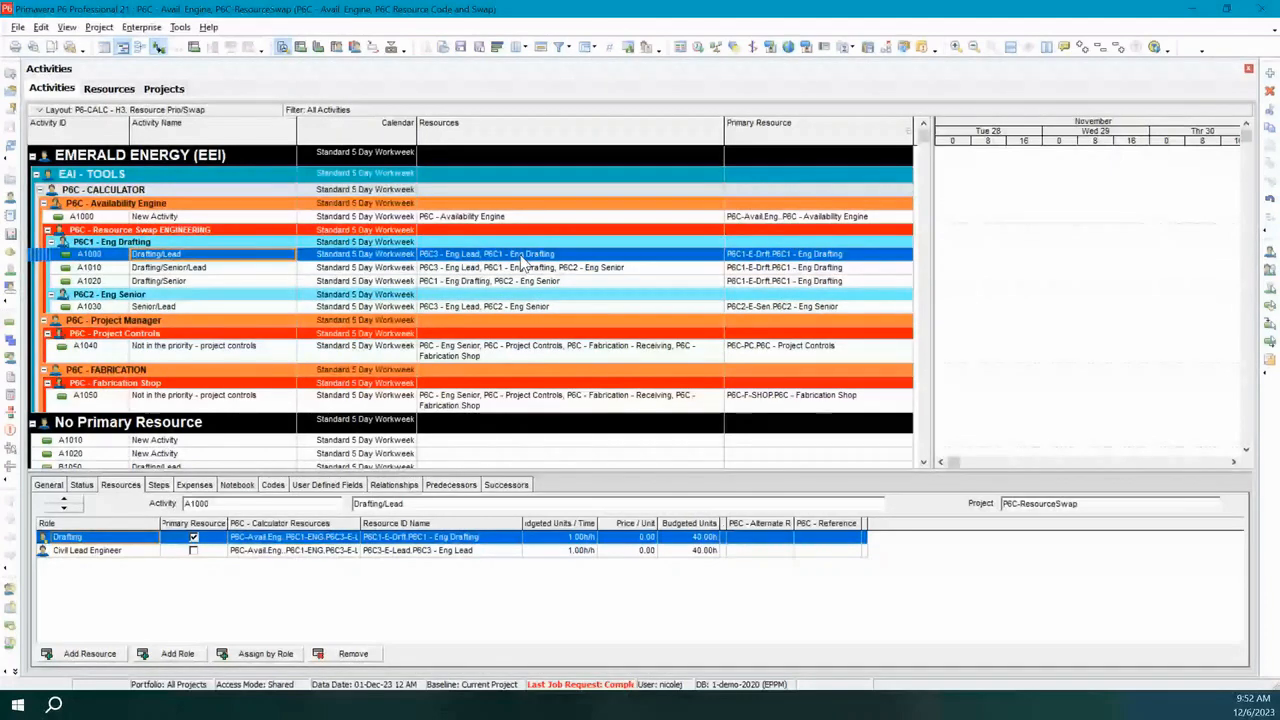
# - Compare the resource assignments, primary resource flags and calculator codes of the Drafting/Senior/Lead, Drafting/Lead and Drafting/Senior activities
pyautogui.click(174, 269)
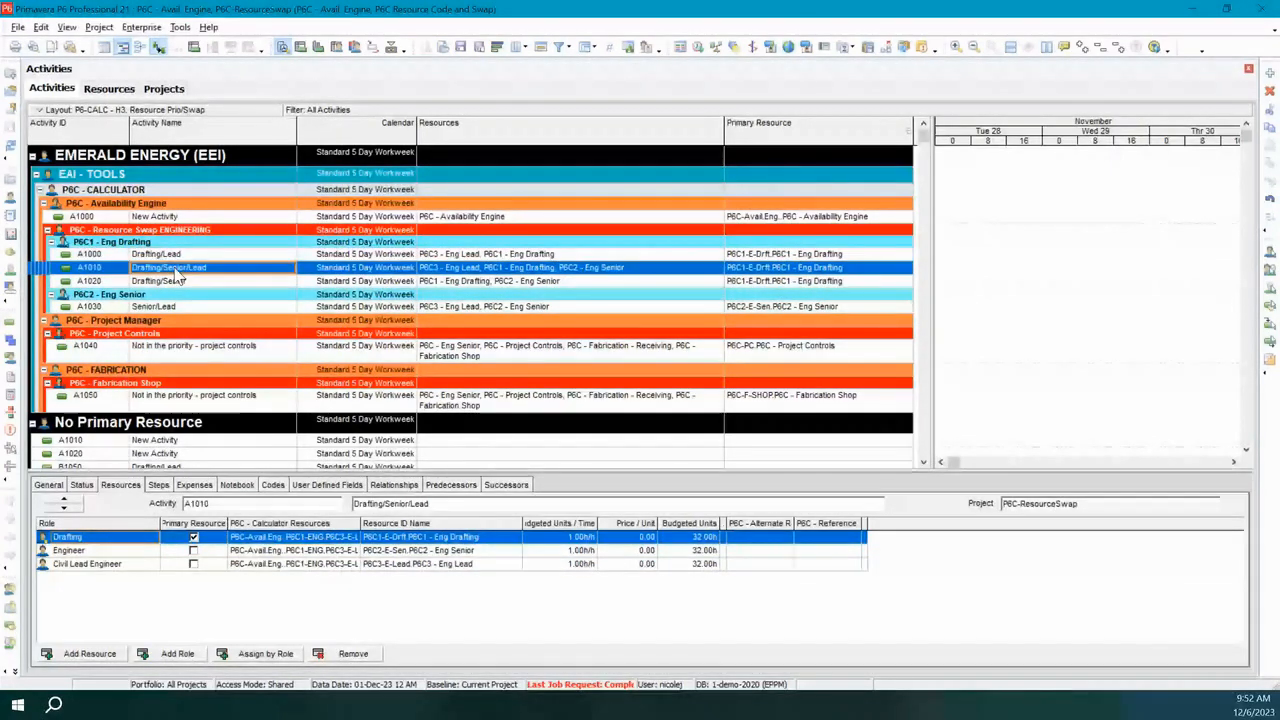
pyautogui.press('Up')
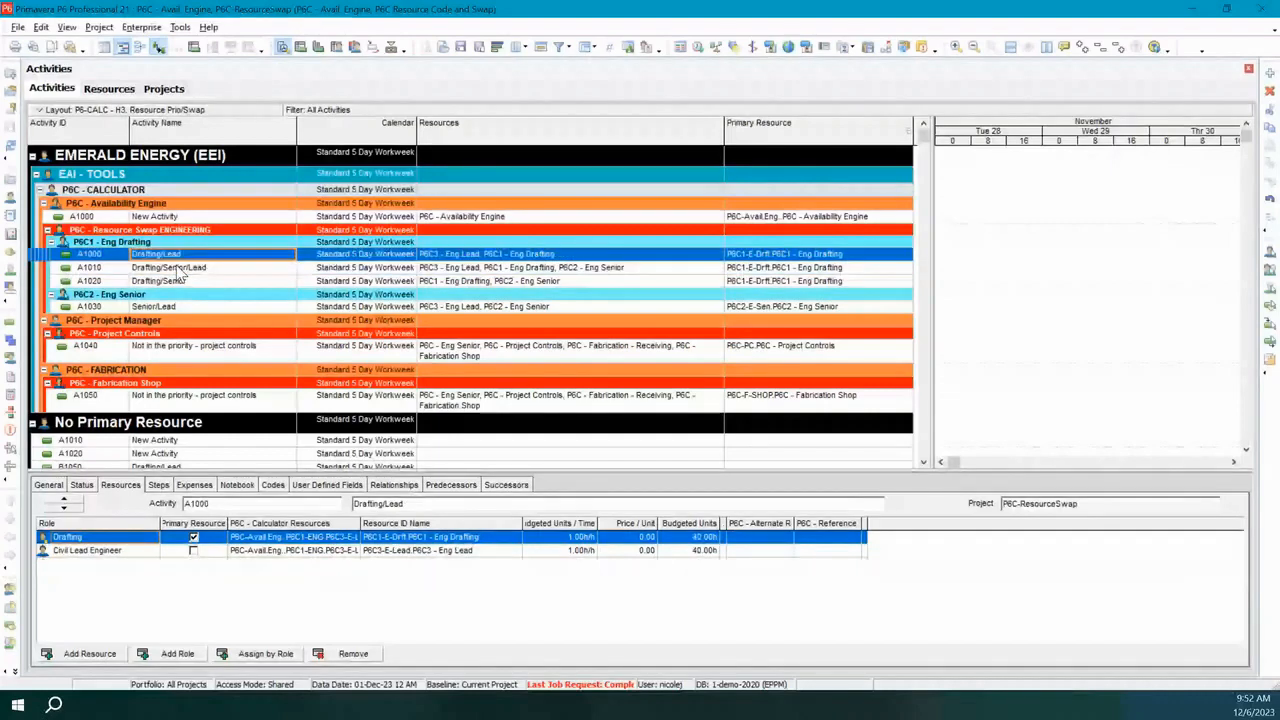
pyautogui.click(181, 283)
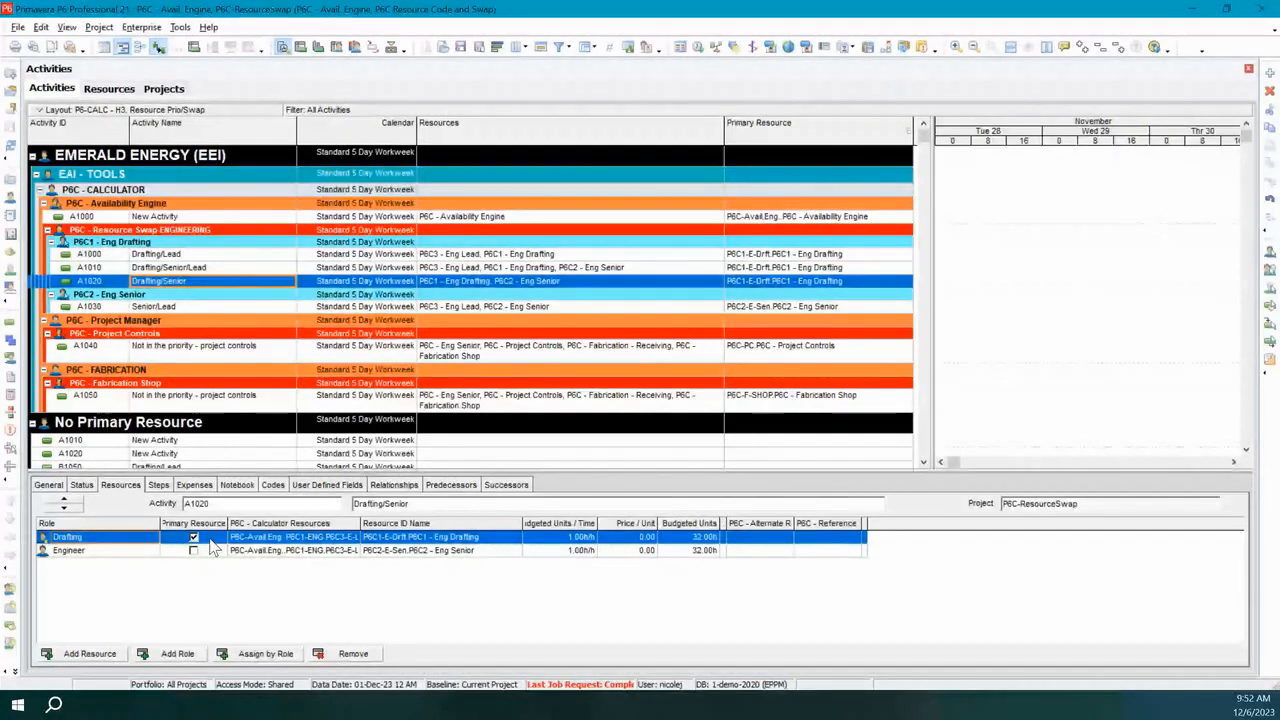
pyautogui.click(479, 552)
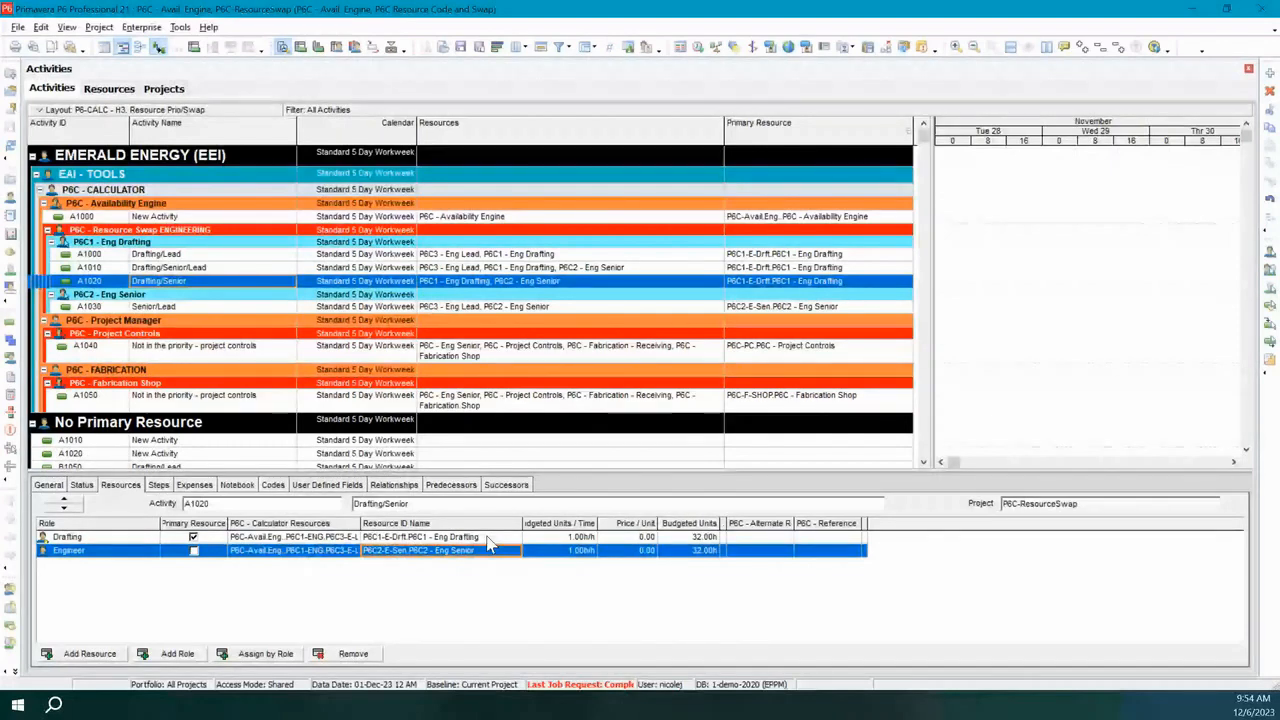
# - Assign P6C - New, P6C3 - Eng Lead, P6C1 - Eng Drafting and P6C2 - Eng Senior to New Activity A1000 under P6C - Availability Engine
pyautogui.click(204, 218)
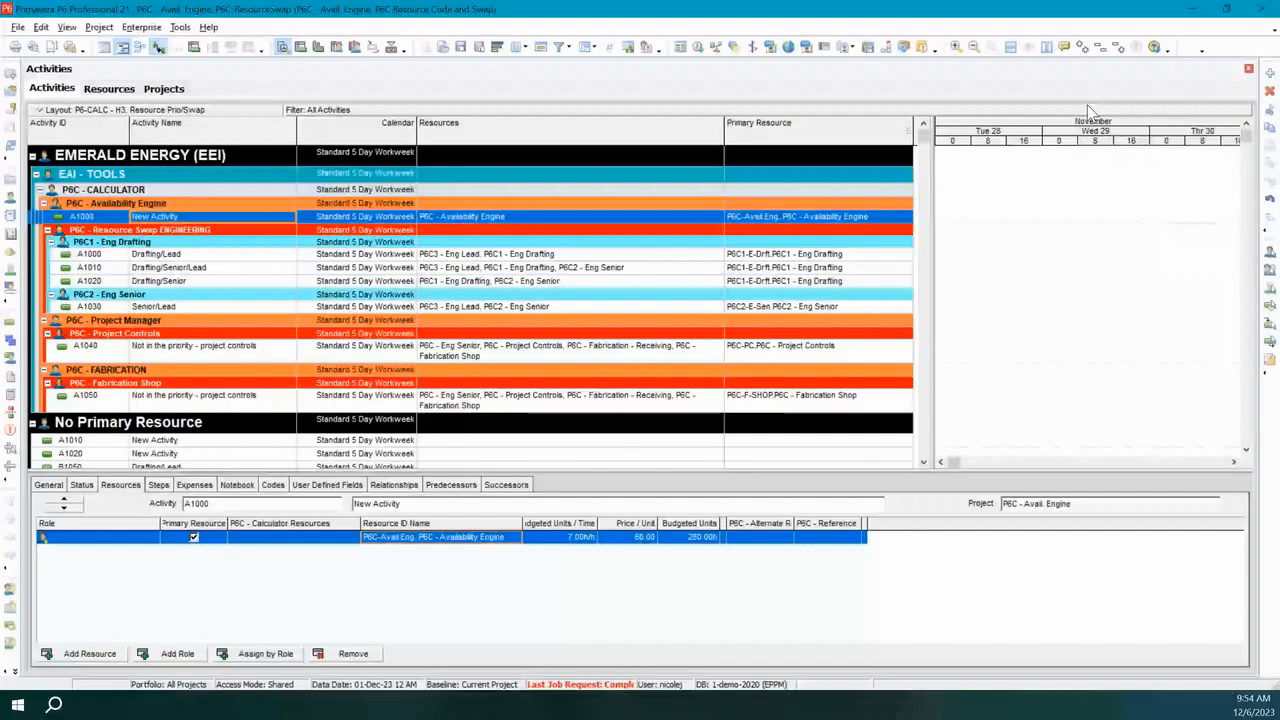
pyautogui.click(1270, 253)
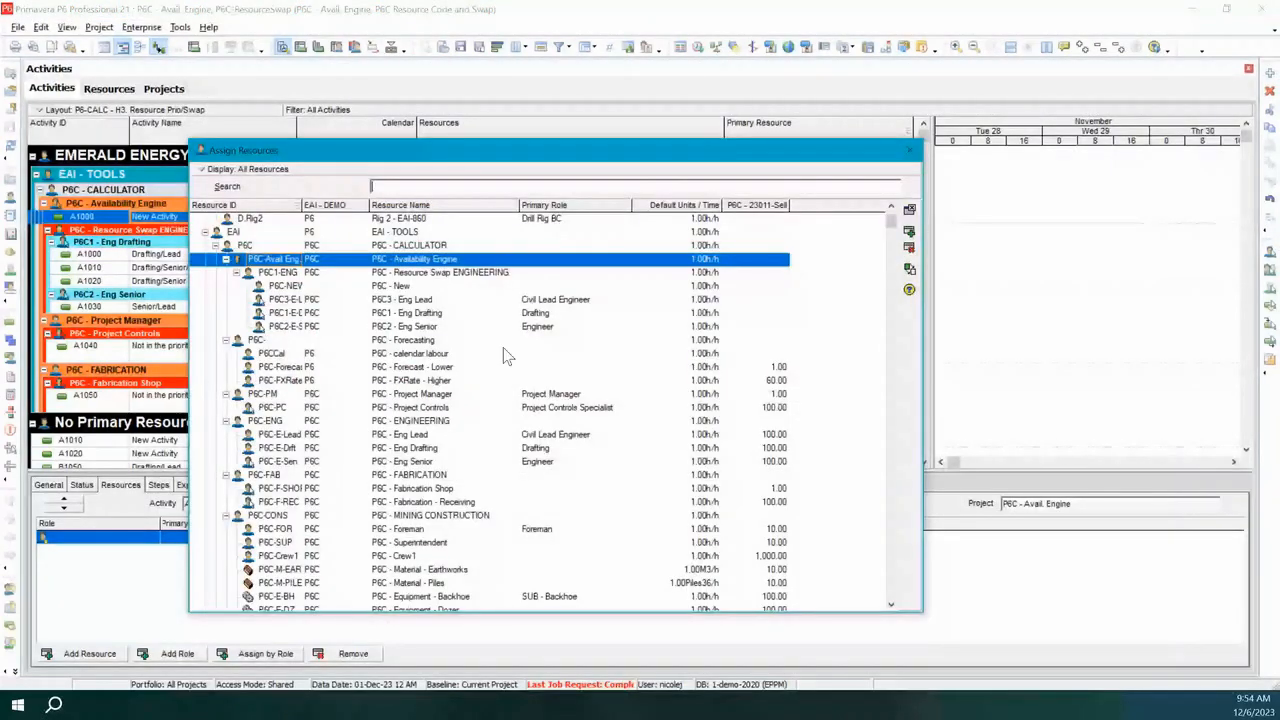
pyautogui.press('Down')
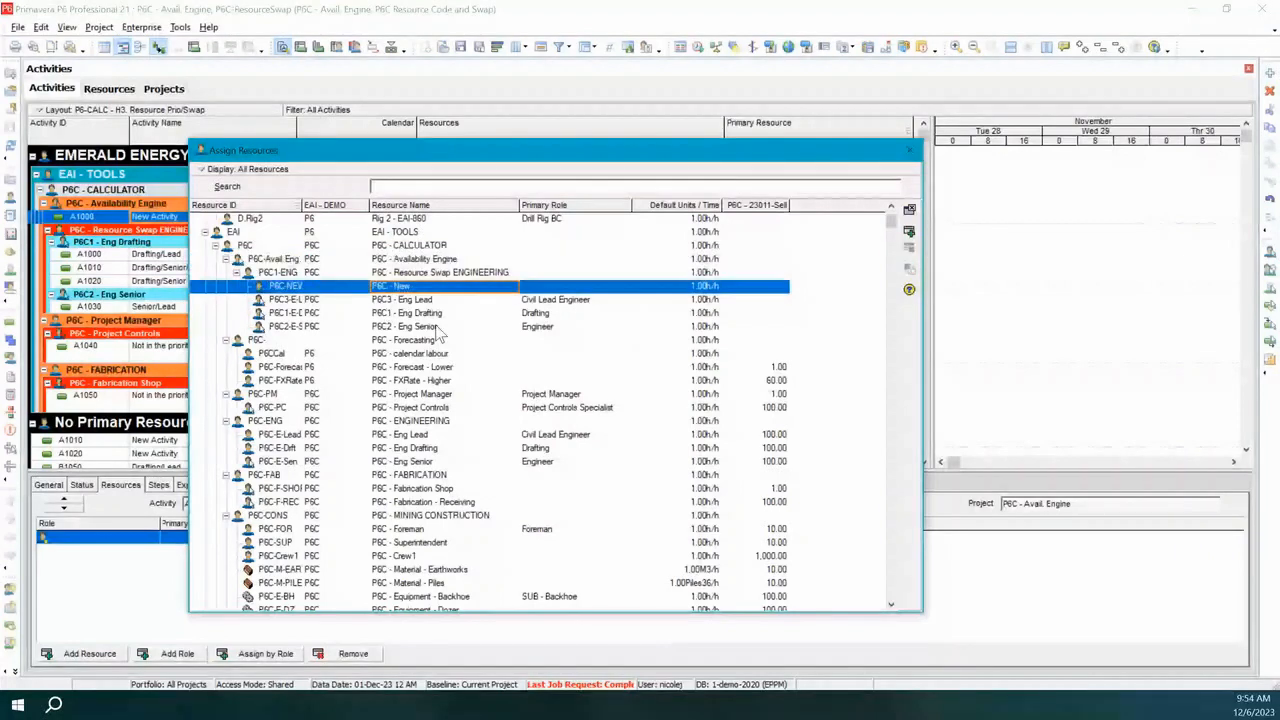
pyautogui.keyDown('shift'); pyautogui.click(436, 327); pyautogui.keyUp('shift')
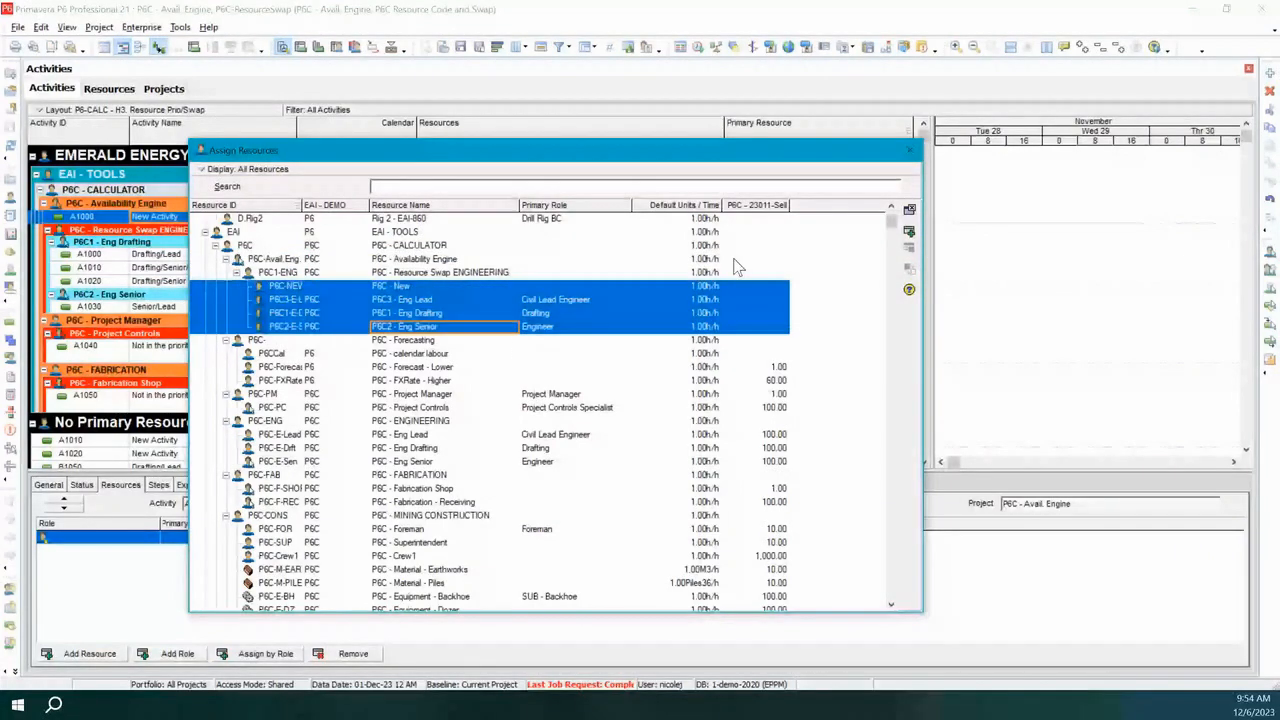
pyautogui.click(909, 232)
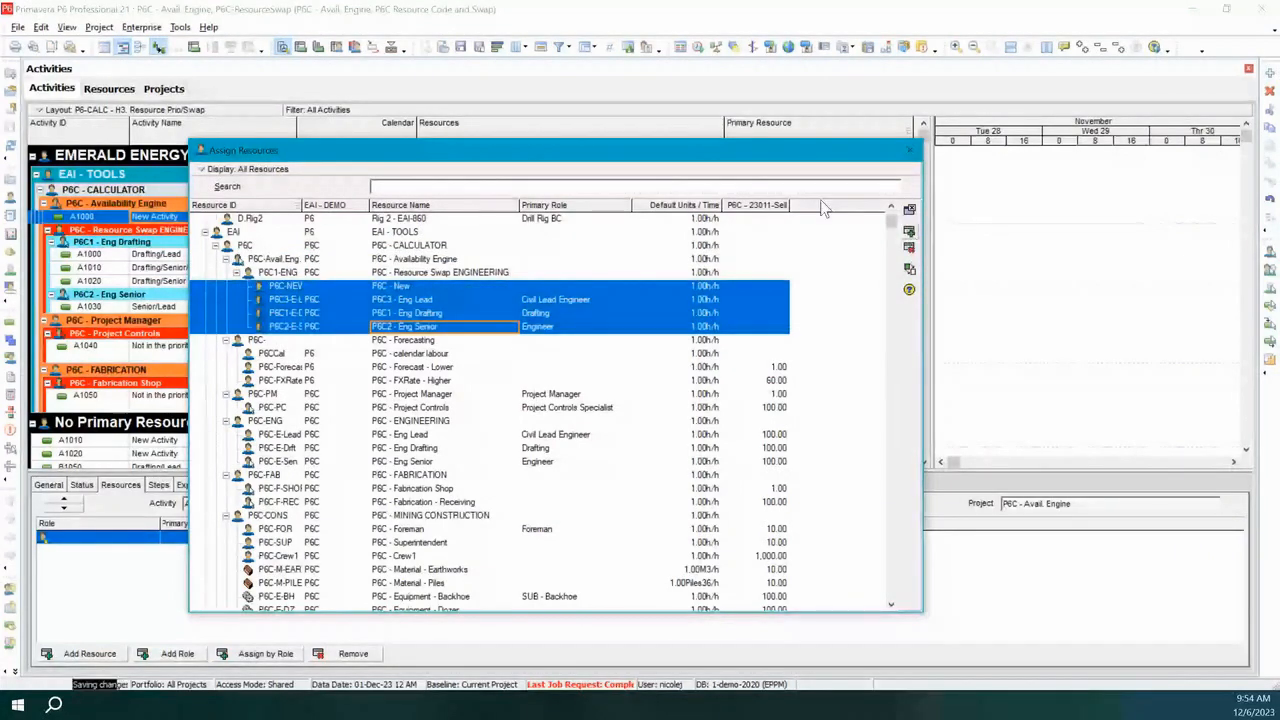
pyautogui.click(910, 152)
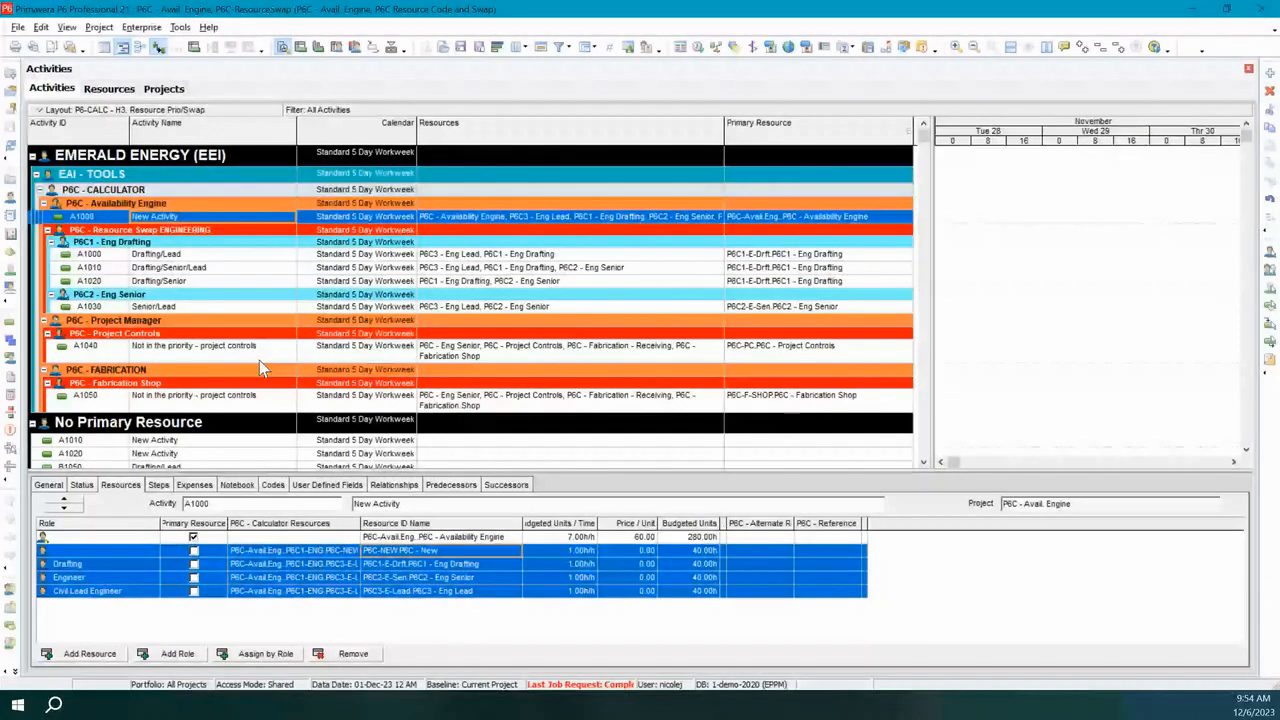
# - Look at the assignable resources for activity A1010 Drafting/Senior/Lead and leave its assignments as they are
pyautogui.click(540, 268)
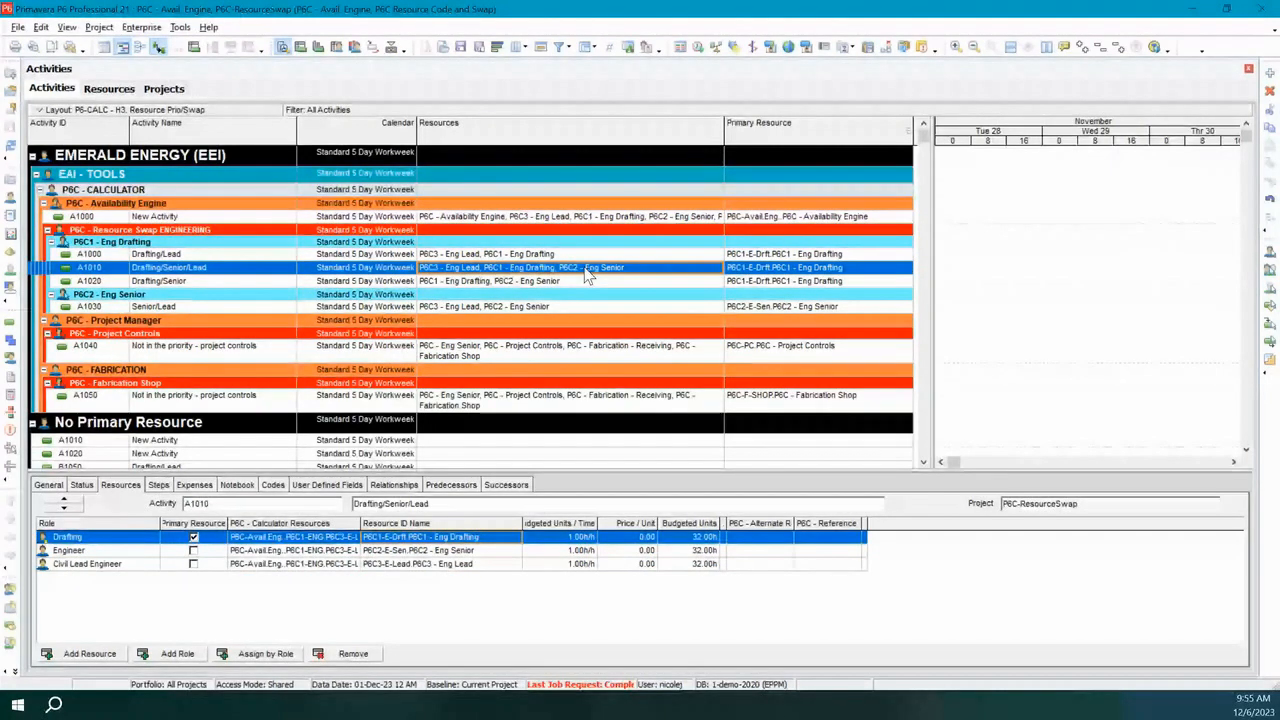
pyautogui.doubleClick(586, 271)
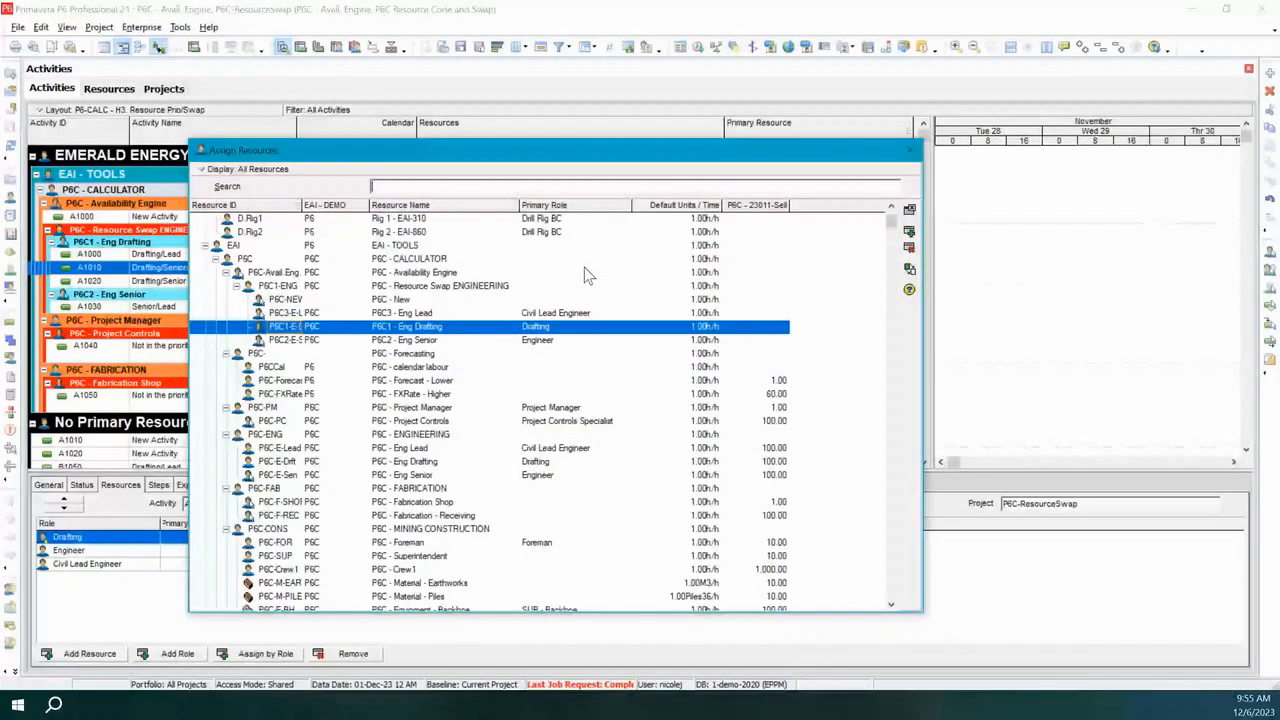
pyautogui.click(910, 150)
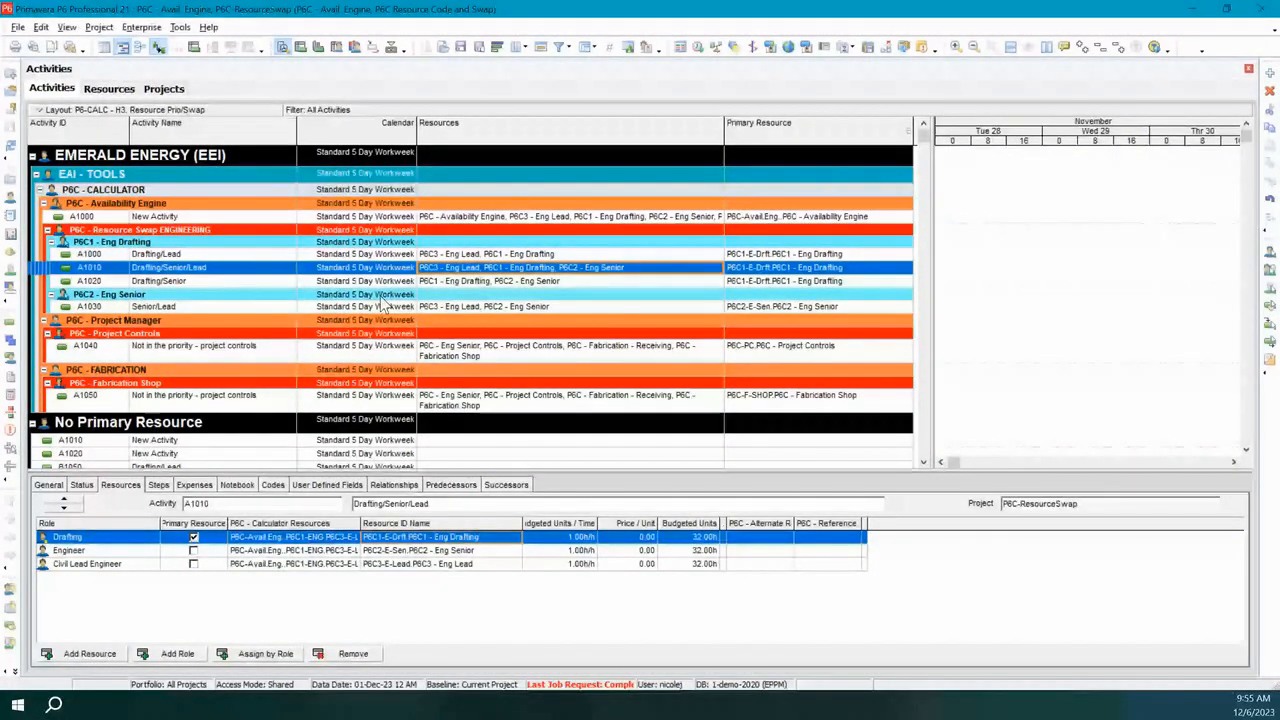
# - Refresh the data for New Activity A1000 and check its primary resource and grouping
pyautogui.click(456, 220)
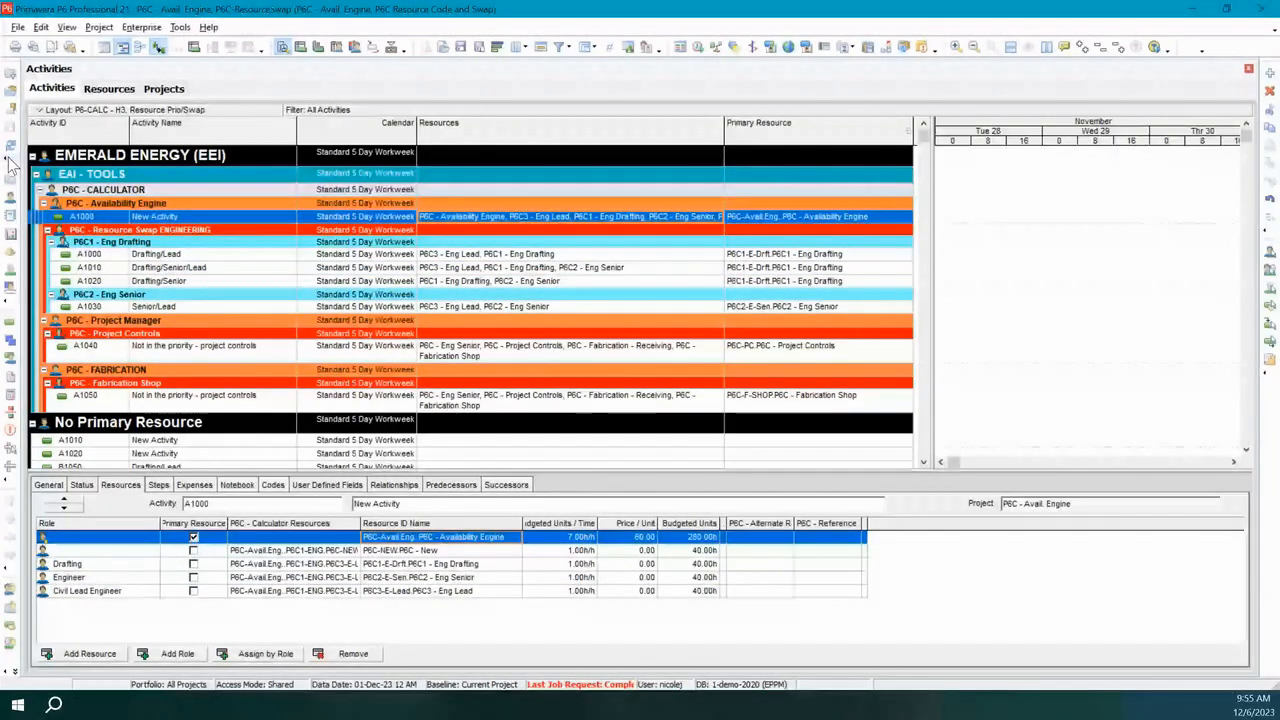
pyautogui.click(10, 145)
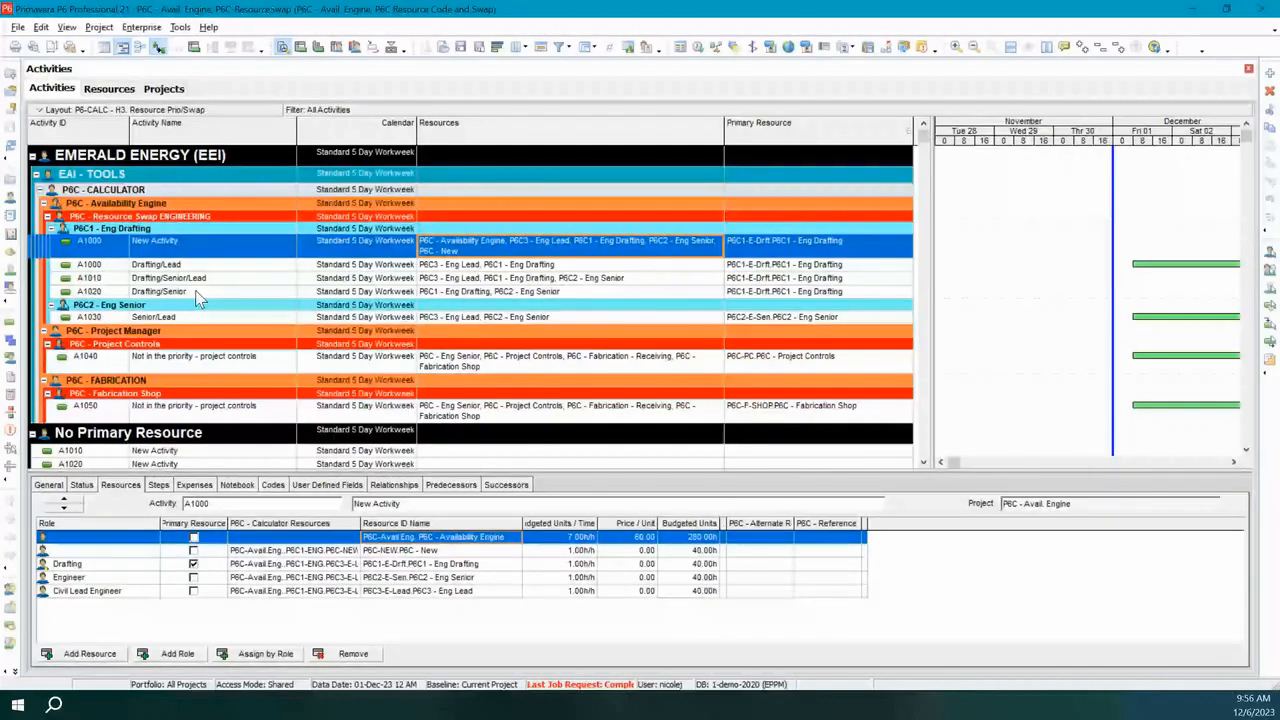
pyautogui.scroll(-1, 237, 434)
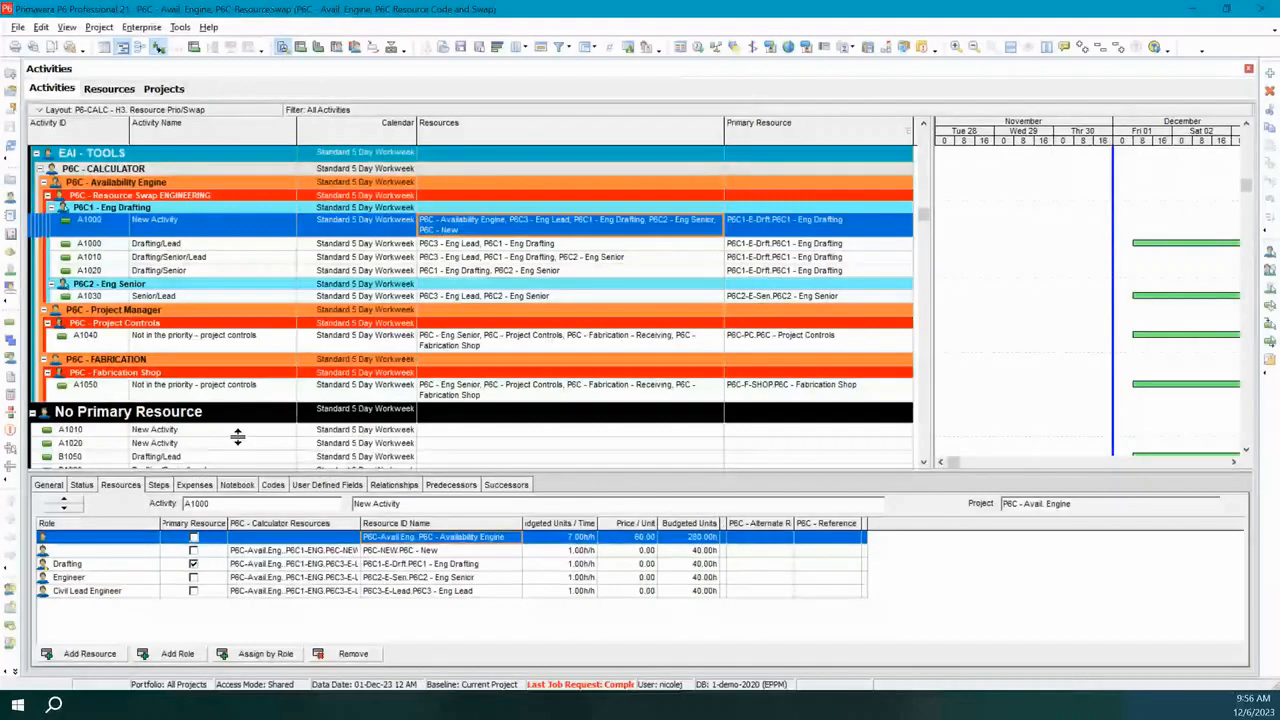
pyautogui.scroll(1, 237, 434)
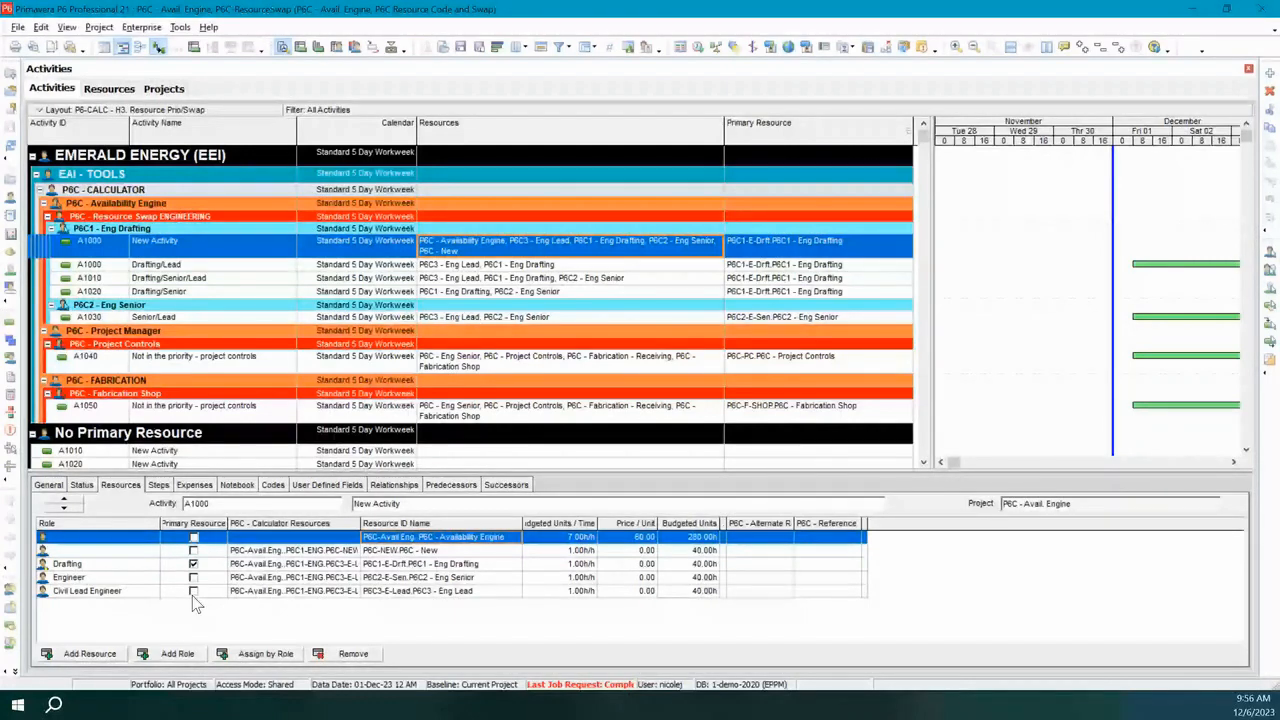
# - Remove the P6C1 - Eng Drafting assignment from New Activity A1000 and save the change
pyautogui.click(399, 566)
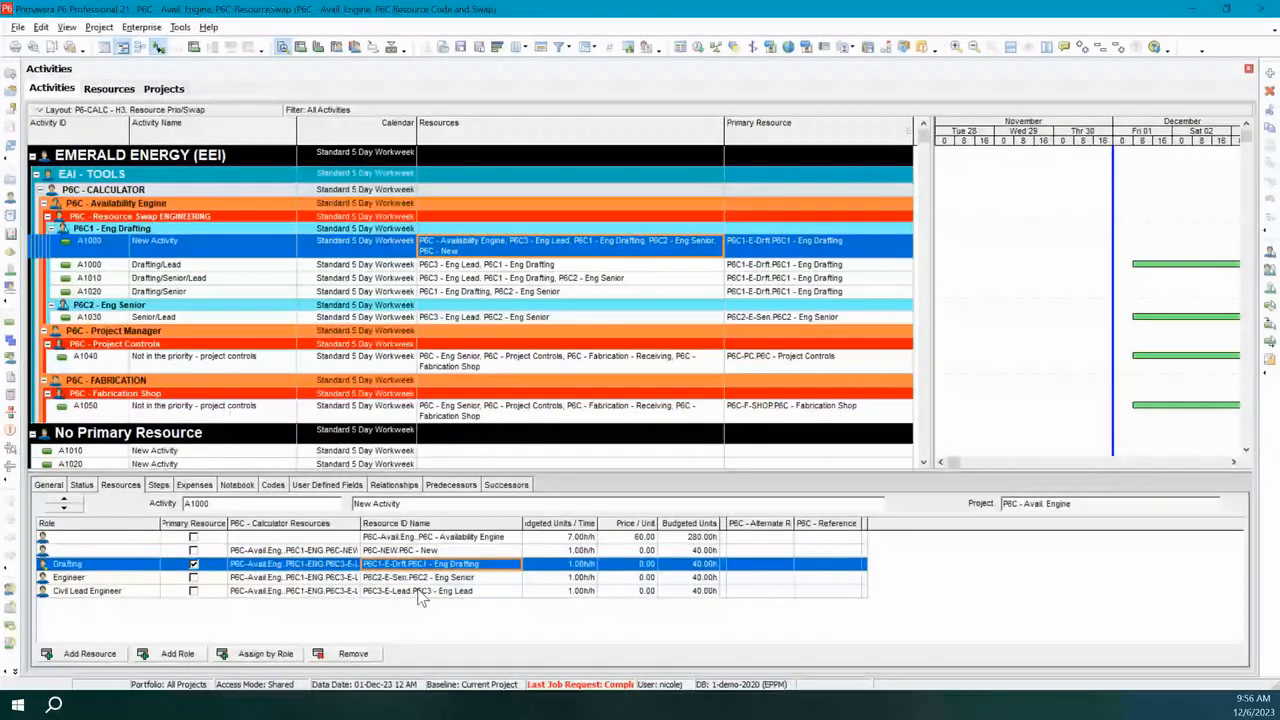
pyautogui.click(358, 659)
pyautogui.press('Return')
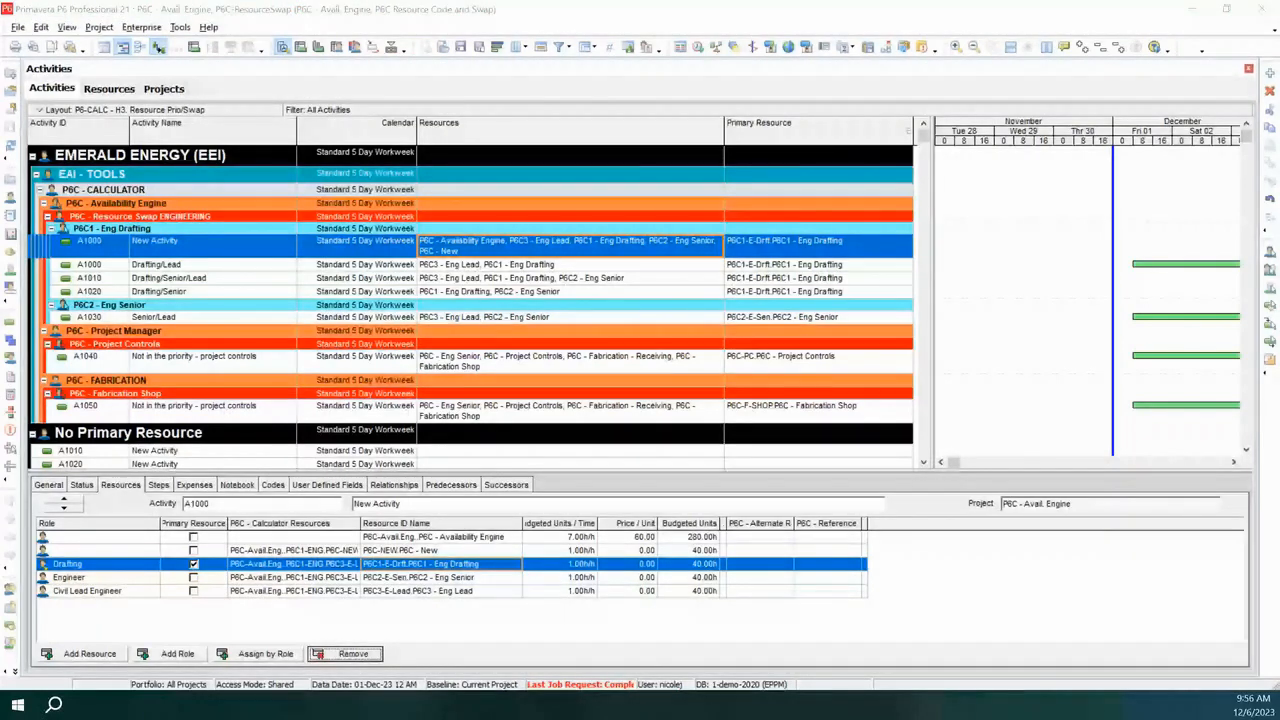
pyautogui.press('Return')
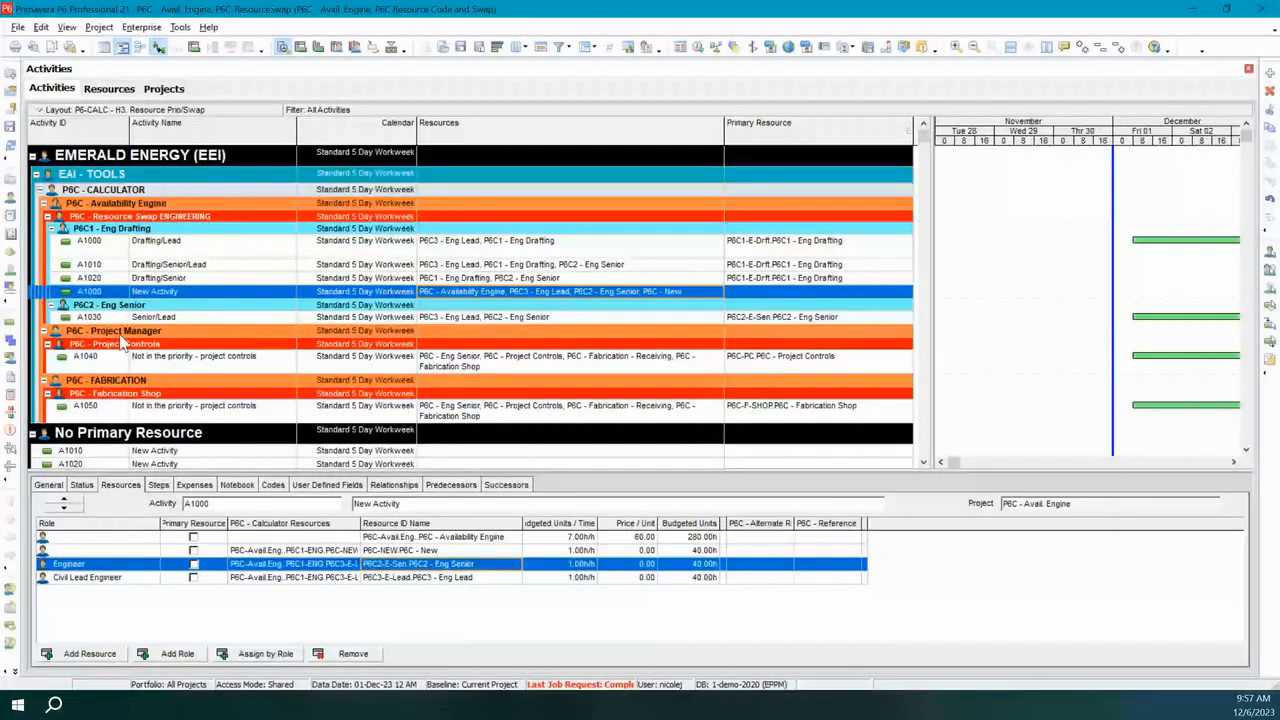
pyautogui.click(10, 130)
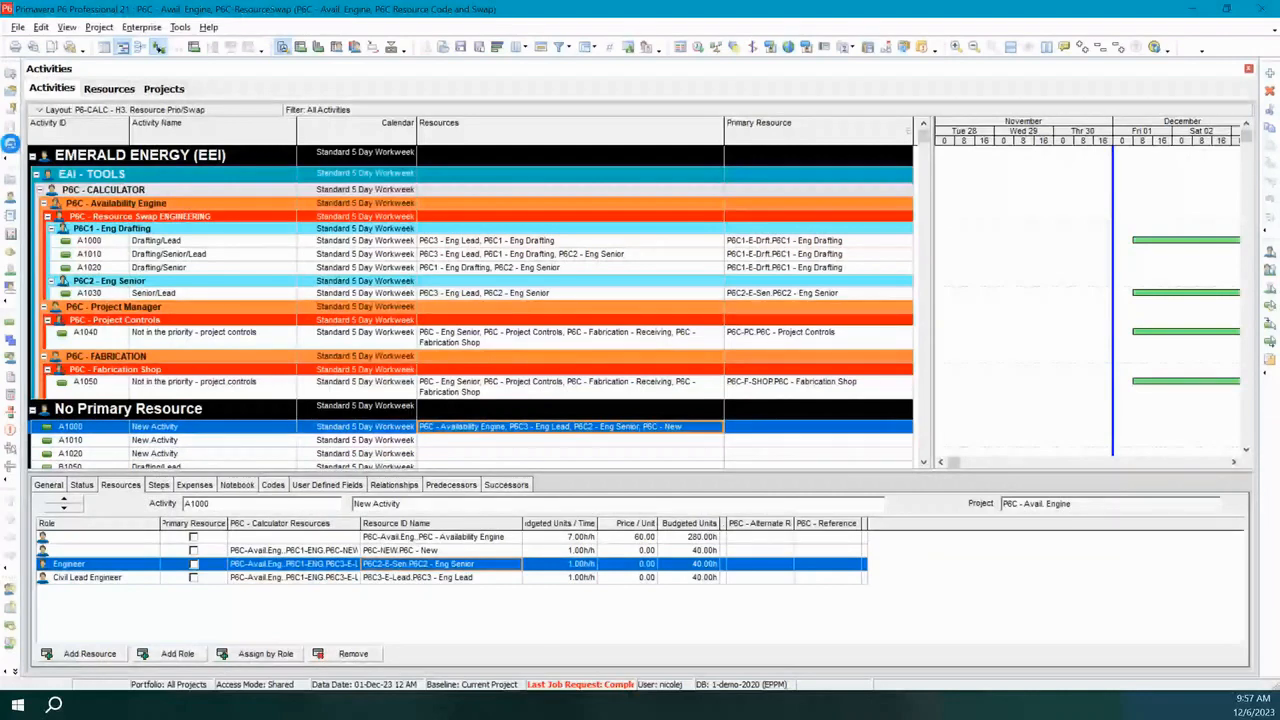
# - Refresh the data repeatedly to check for a recalculated primary resource on New Activity A1000
pyautogui.click(10, 144)
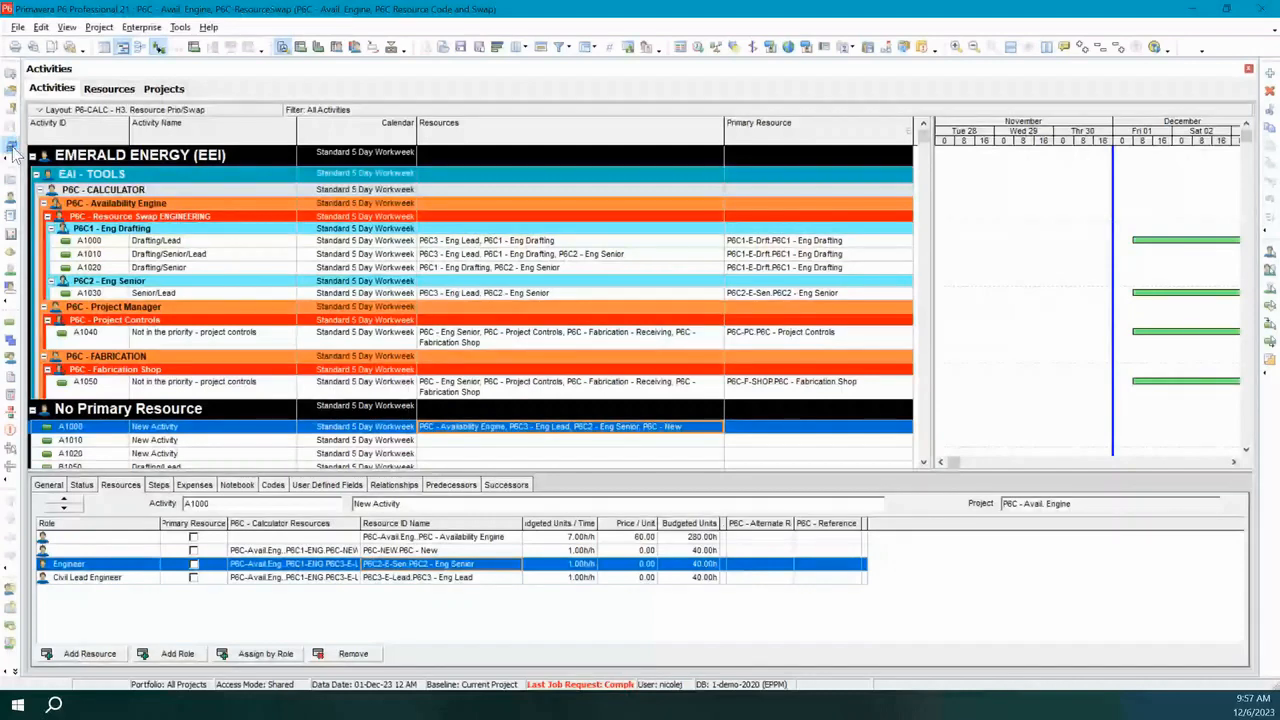
pyautogui.click(13, 148)
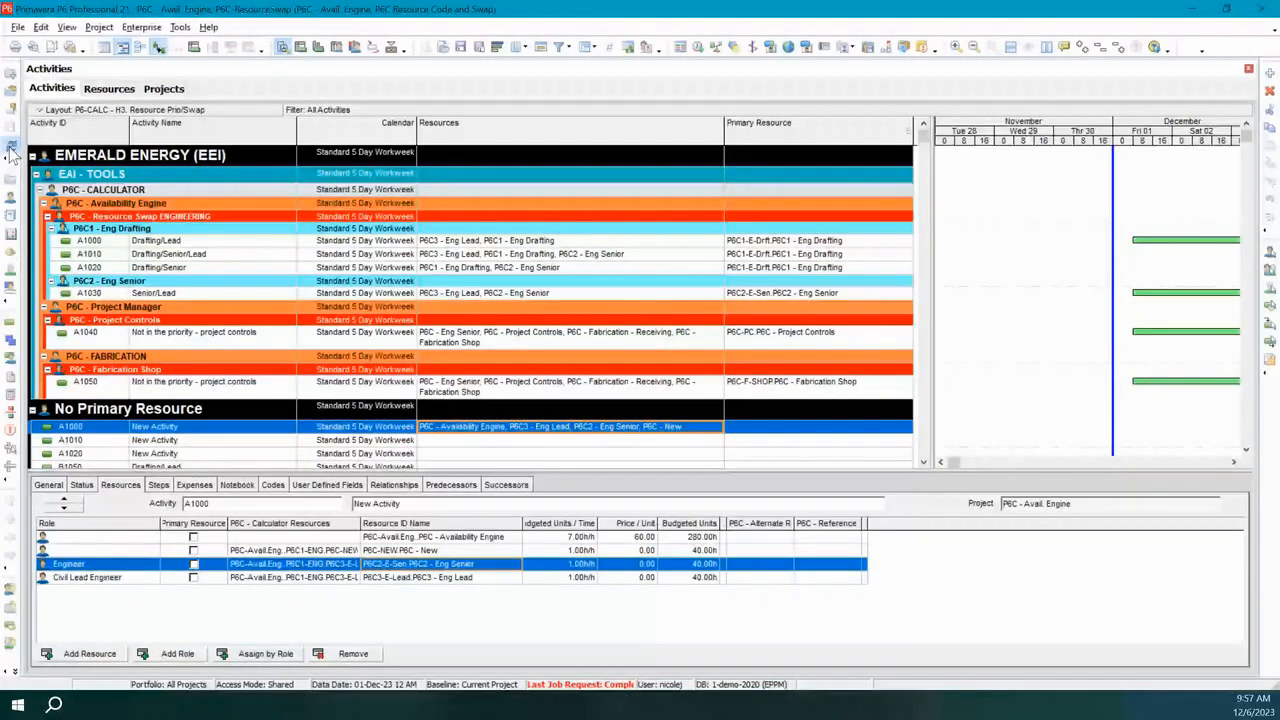
pyautogui.click(12, 148)
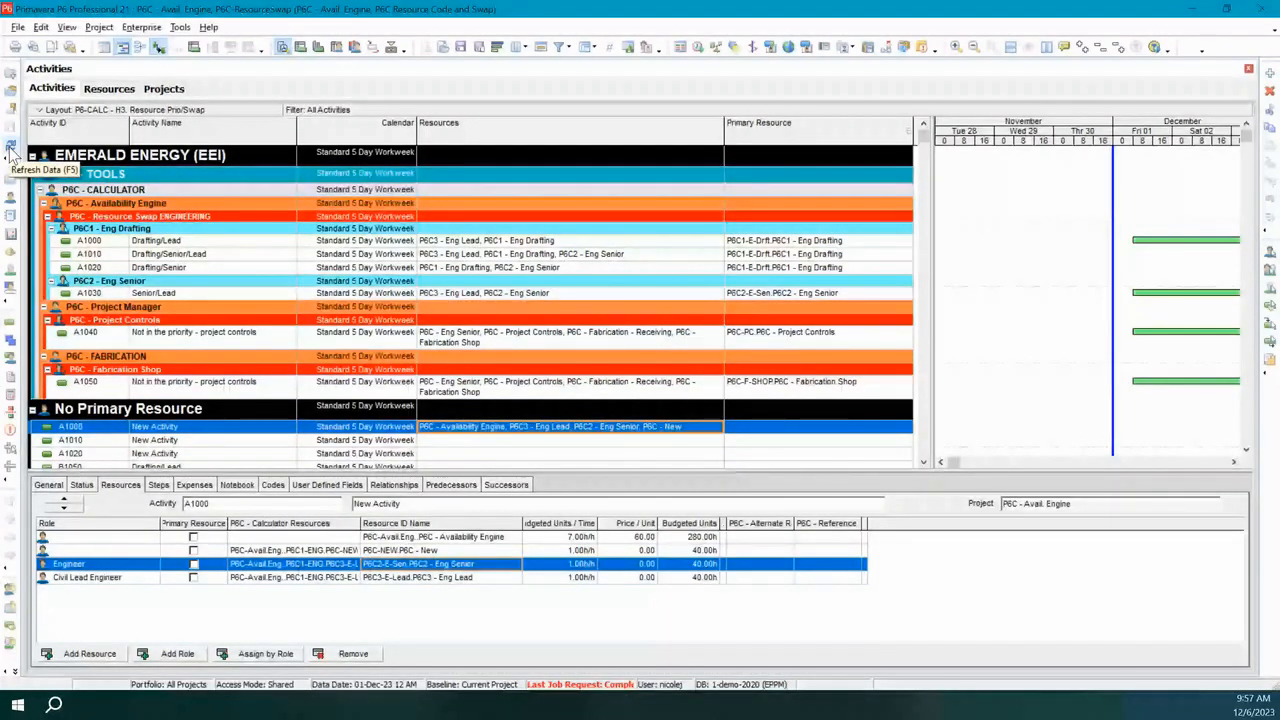
pyautogui.click(10, 149)
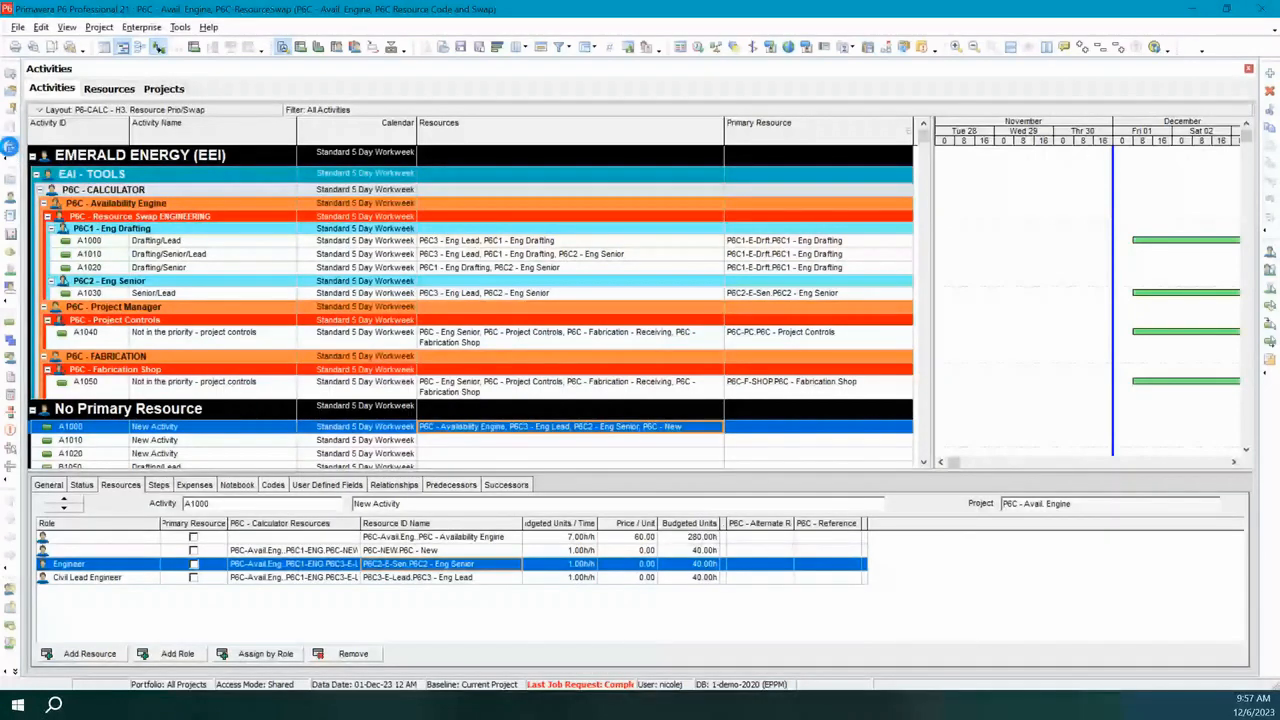